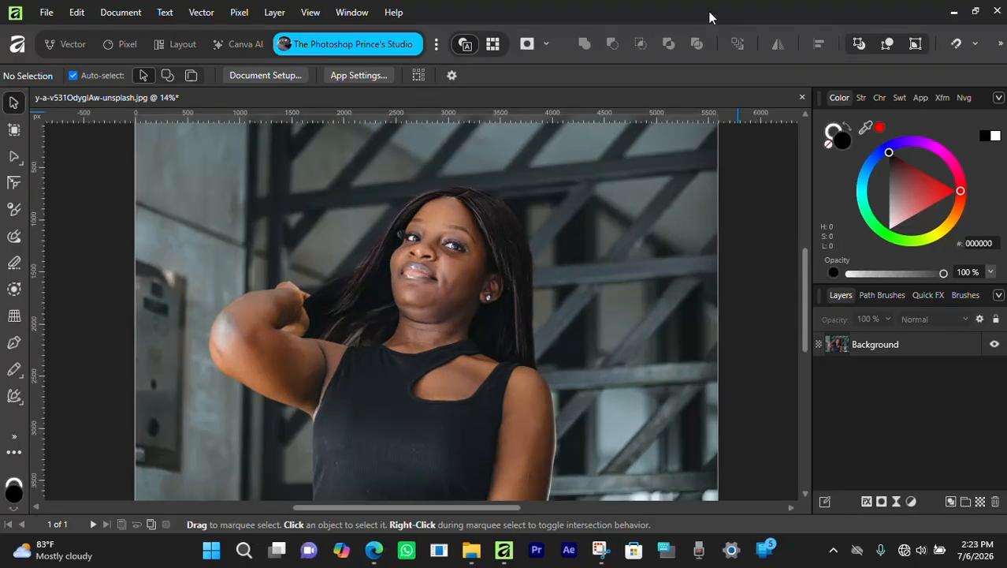
# Try setting up a new studio with a portrait photo from Downloads as its icon, and discard it.
pyautogui.moveTo(709, 15); pyautogui.dragTo(709, 60)
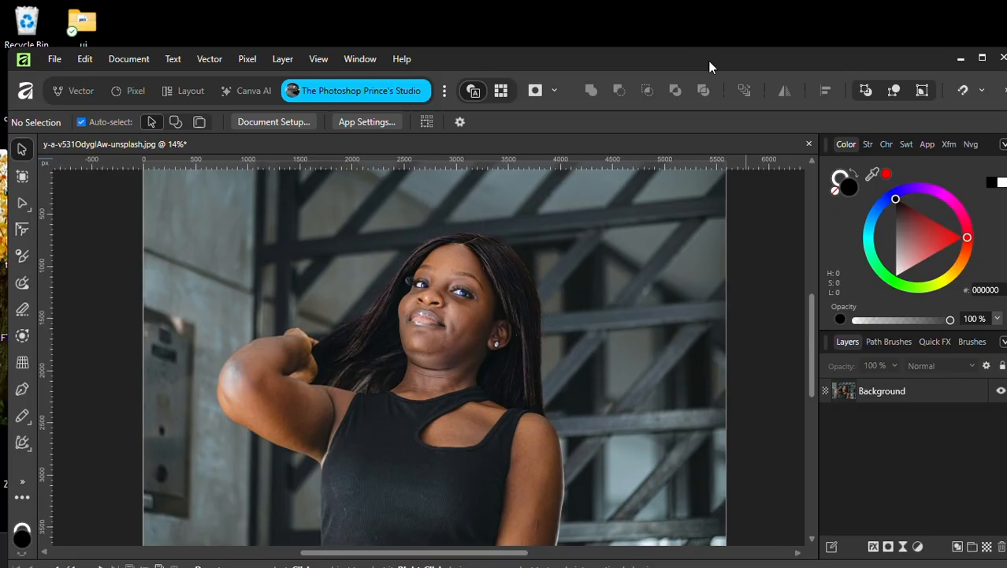
pyautogui.click(443, 91)
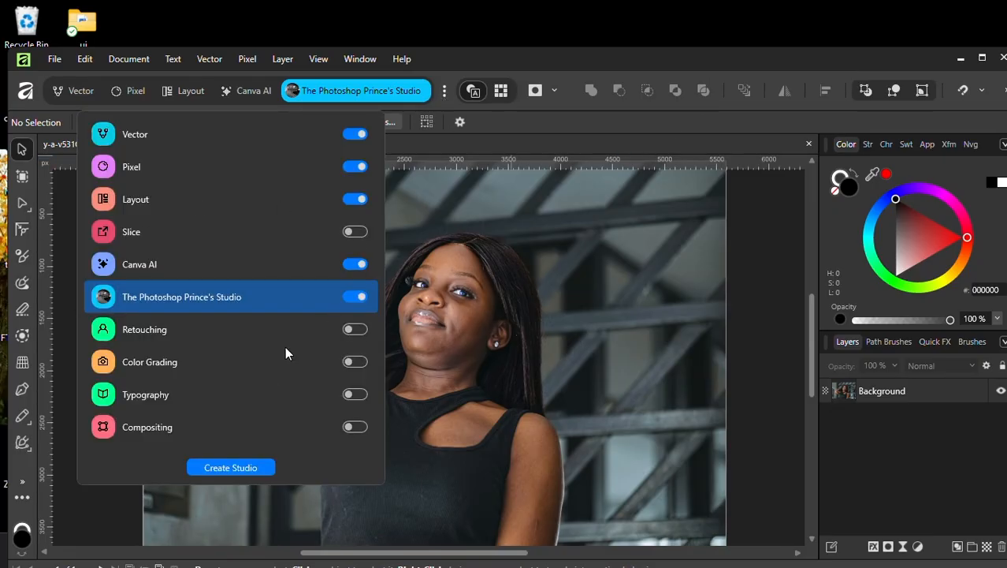
pyautogui.click(242, 468)
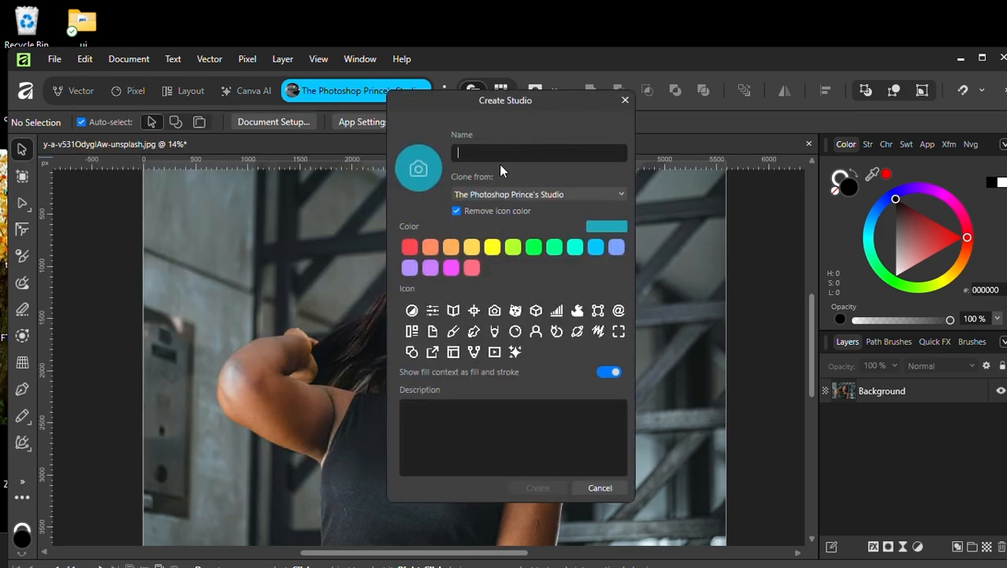
pyautogui.click(418, 176)
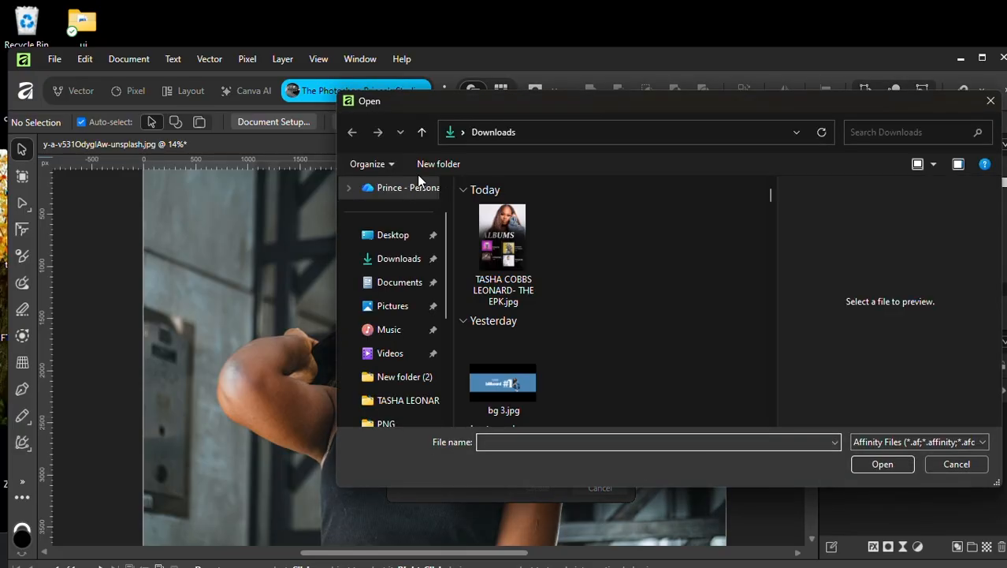
pyautogui.scroll(-5, 563, 328)
pyautogui.scroll(-5, 562, 329)
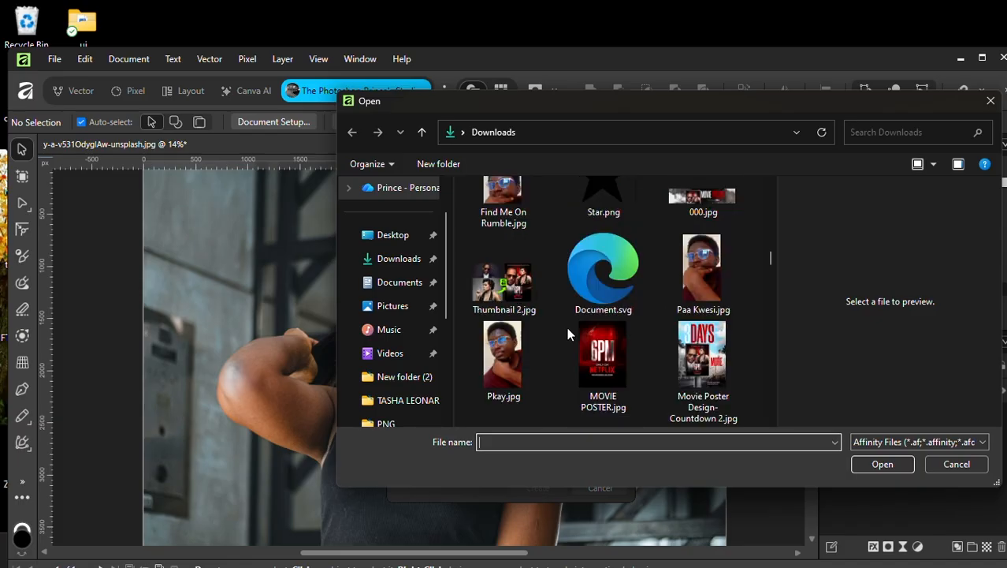
pyautogui.click(695, 275)
pyautogui.click(881, 466)
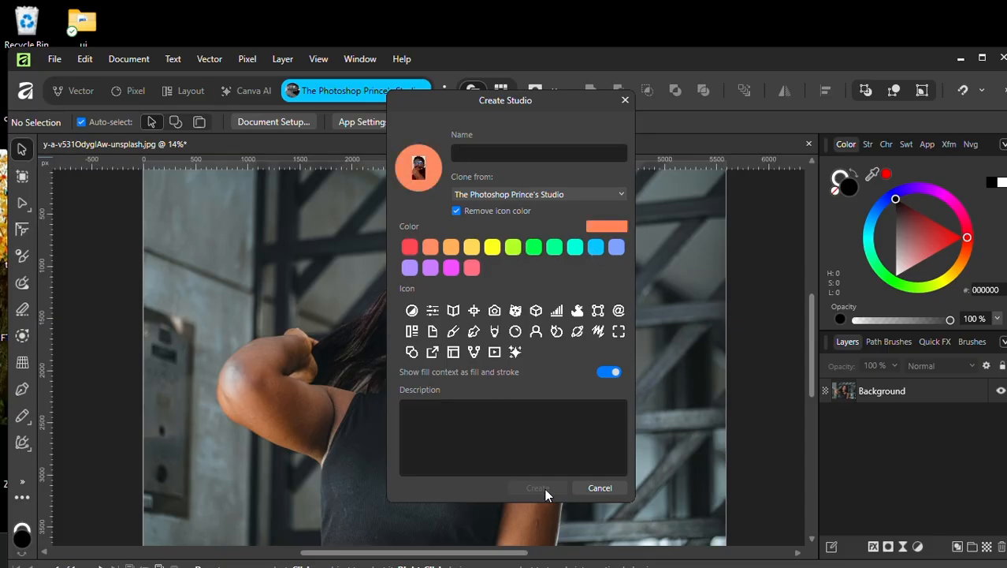
pyautogui.click(600, 488)
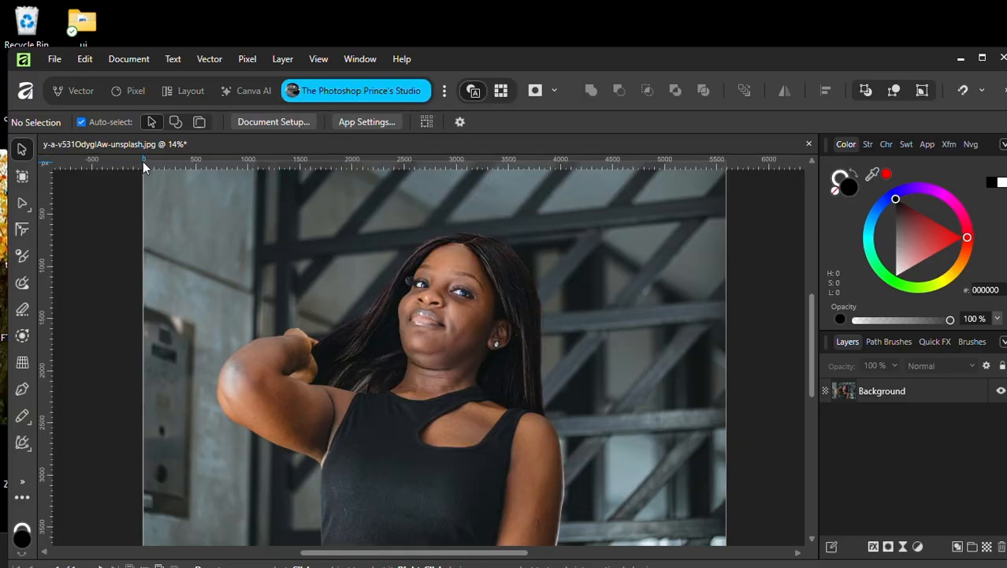
# Compare the tools of the Vector and Pixel studios with those of The Photoshop Prince's Studio, ending in the custom studio.
pyautogui.click(76, 92)
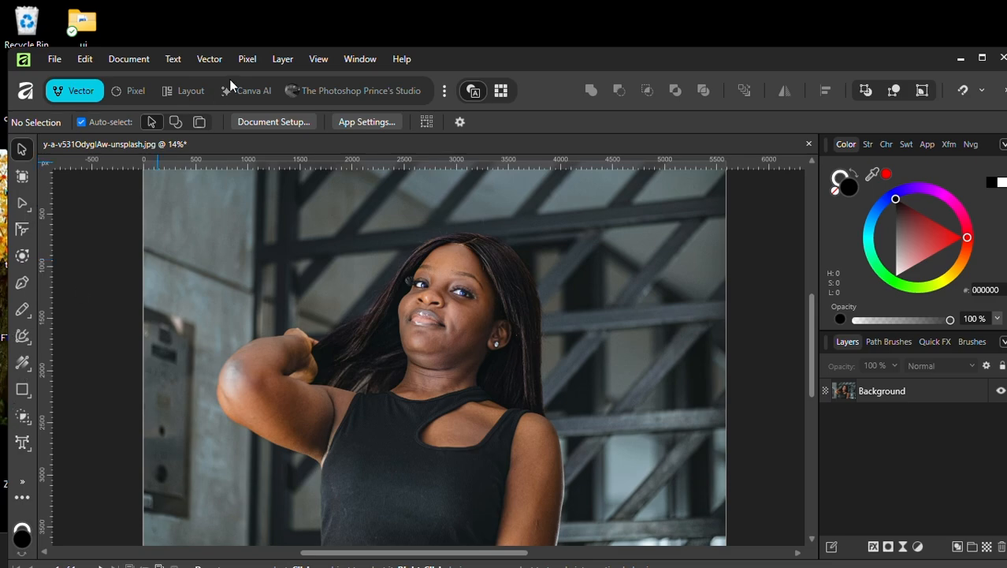
pyautogui.click(357, 91)
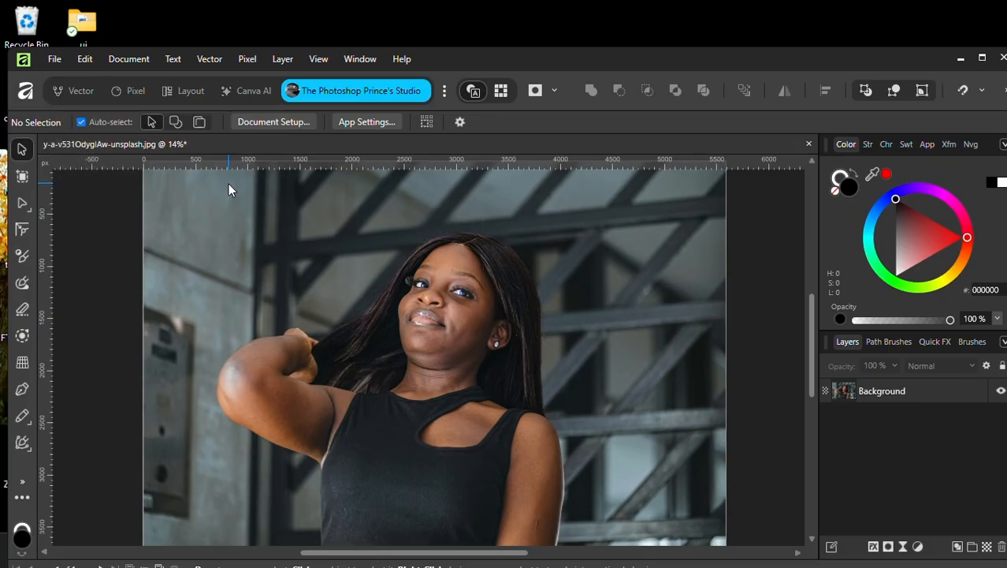
pyautogui.press('F3')
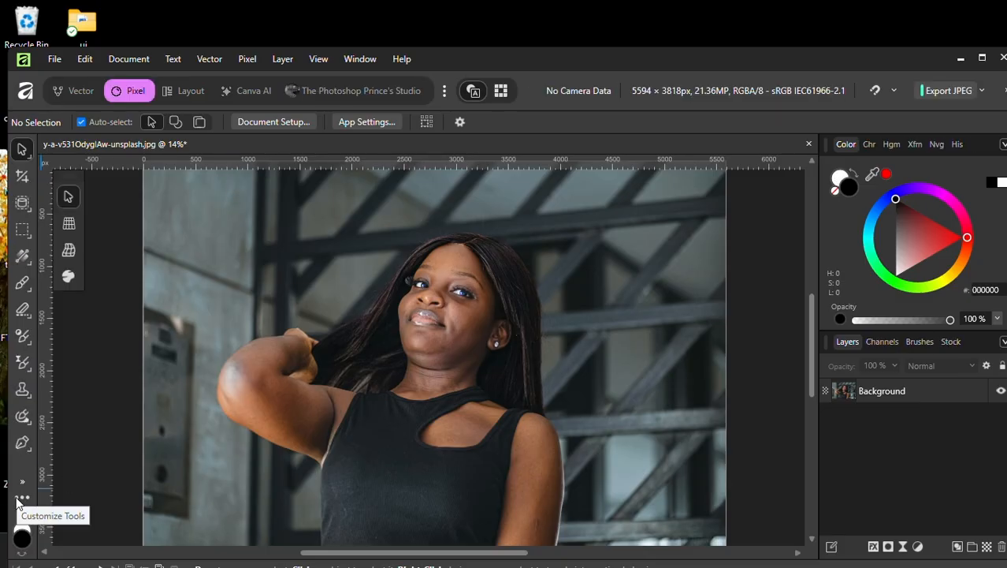
pyautogui.click(356, 91)
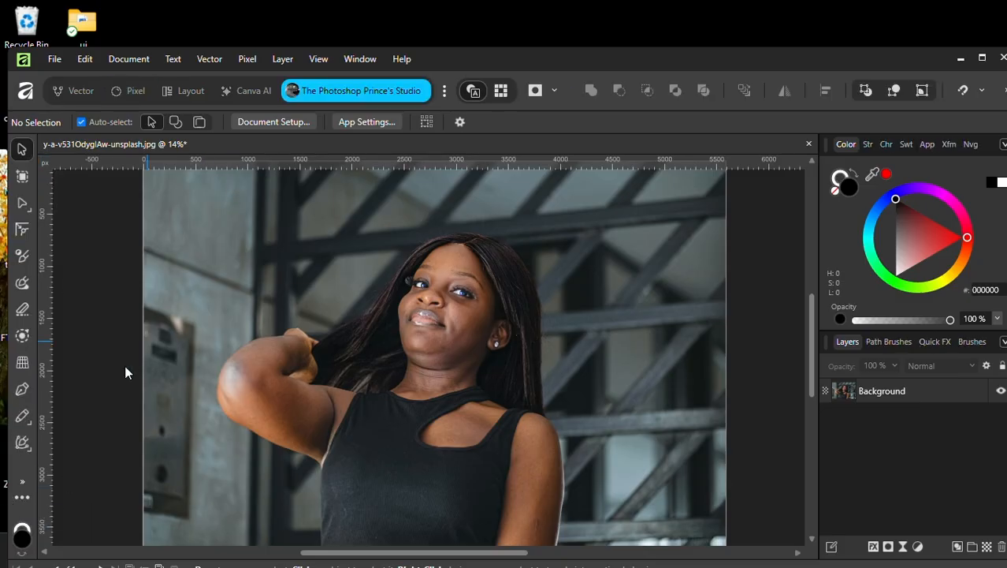
# Open the tool customization of The Photoshop Prince's Studio and search for the Artboard Tool.
pyautogui.click(22, 502)
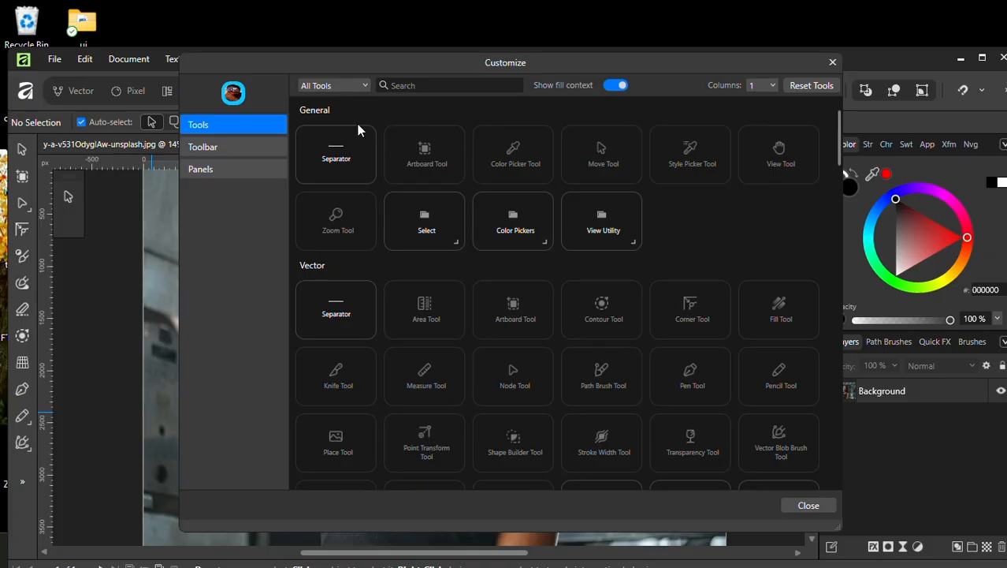
pyautogui.moveTo(656, 60); pyautogui.dragTo(660, 75)
pyautogui.scroll(-3, 638, 325)
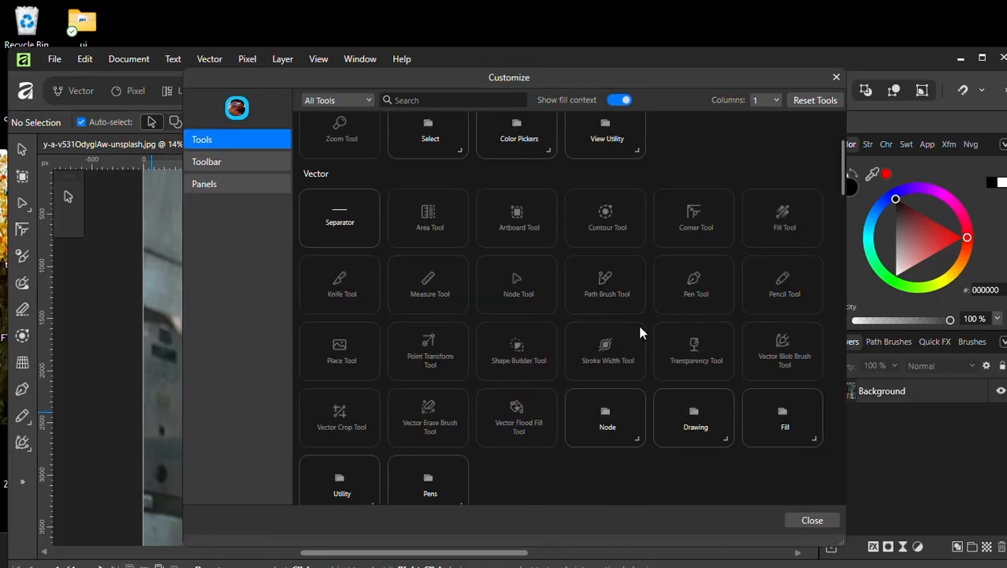
pyautogui.scroll(-3, 638, 325)
pyautogui.scroll(5, 623, 349)
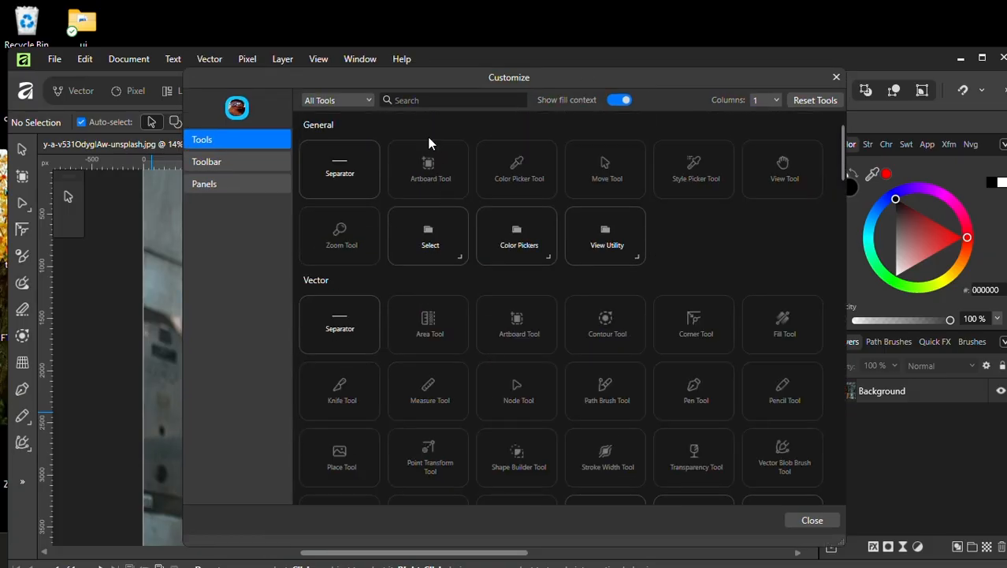
pyautogui.click(413, 99)
pyautogui.write('artbo')
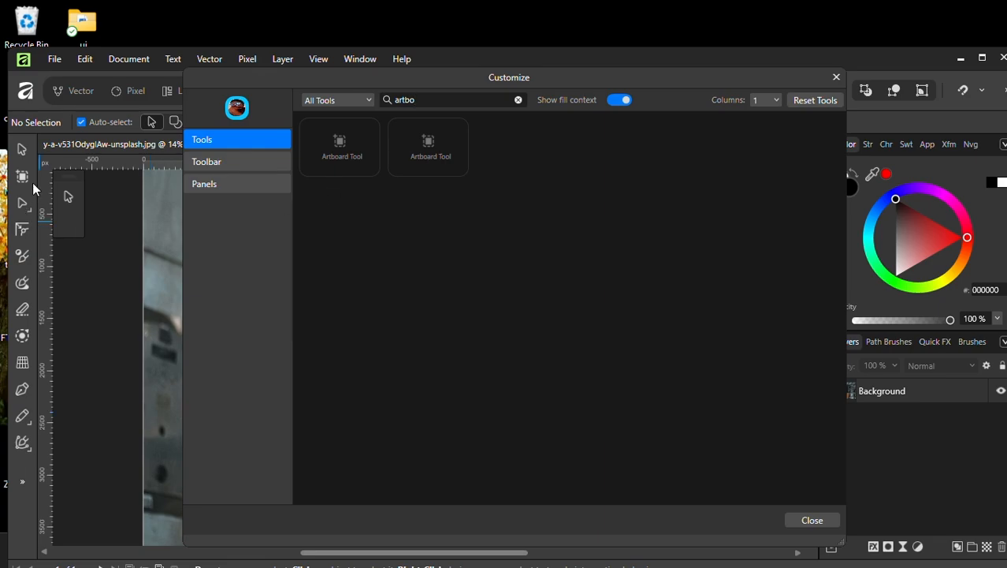
# Remove the Artboard Tool from the studio's tool strip, put it back below the Move Tool, and close the customization.
pyautogui.moveTo(24, 176); pyautogui.dragTo(110, 263)
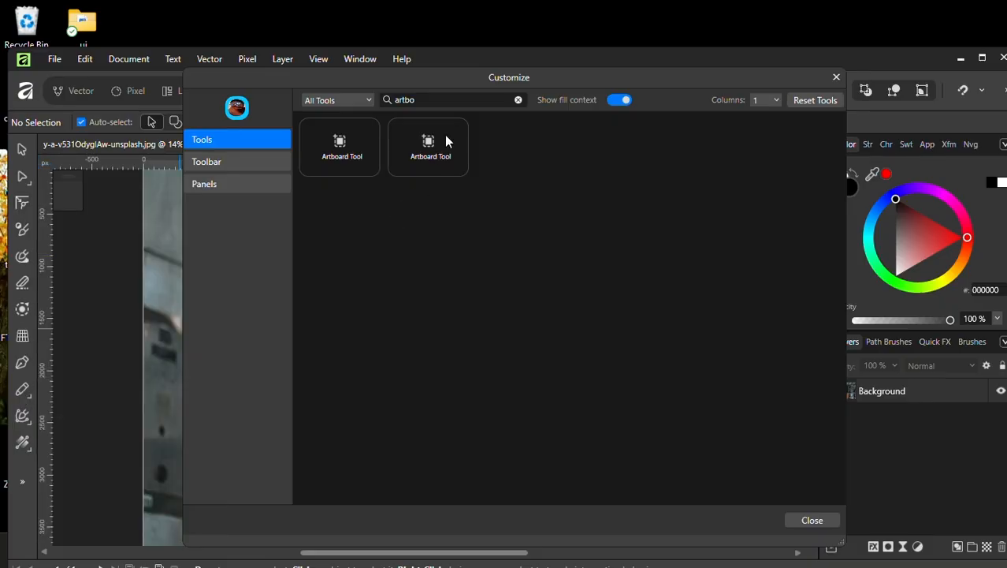
pyautogui.moveTo(446, 140); pyautogui.dragTo(22, 176)
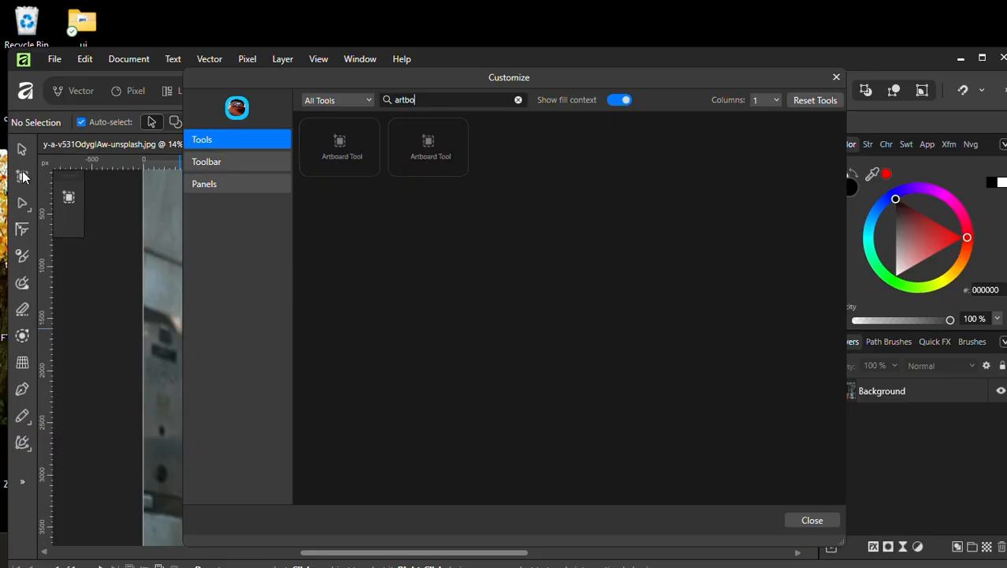
pyautogui.click(518, 99)
pyautogui.scroll(-3, 491, 237)
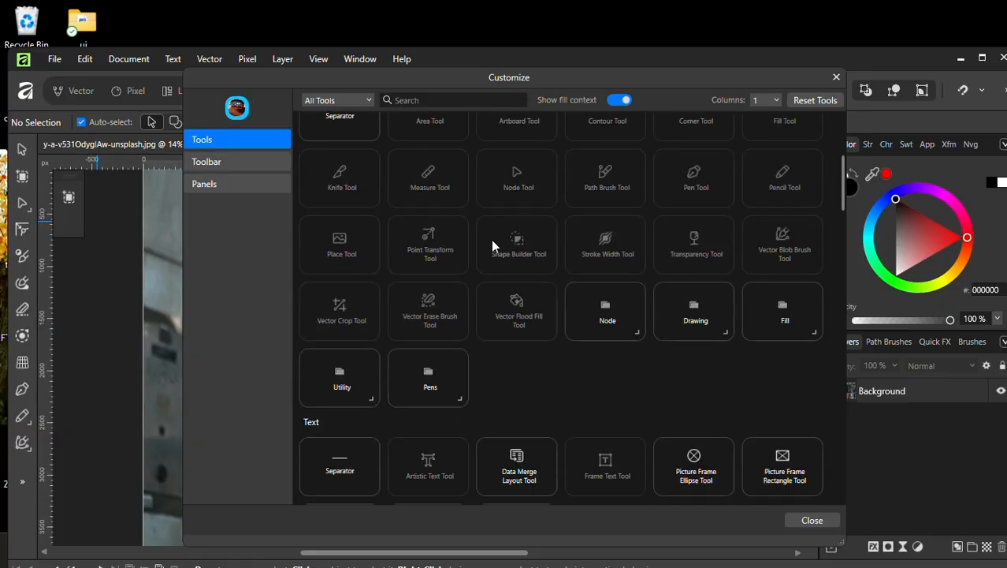
pyautogui.scroll(-15, 492, 243)
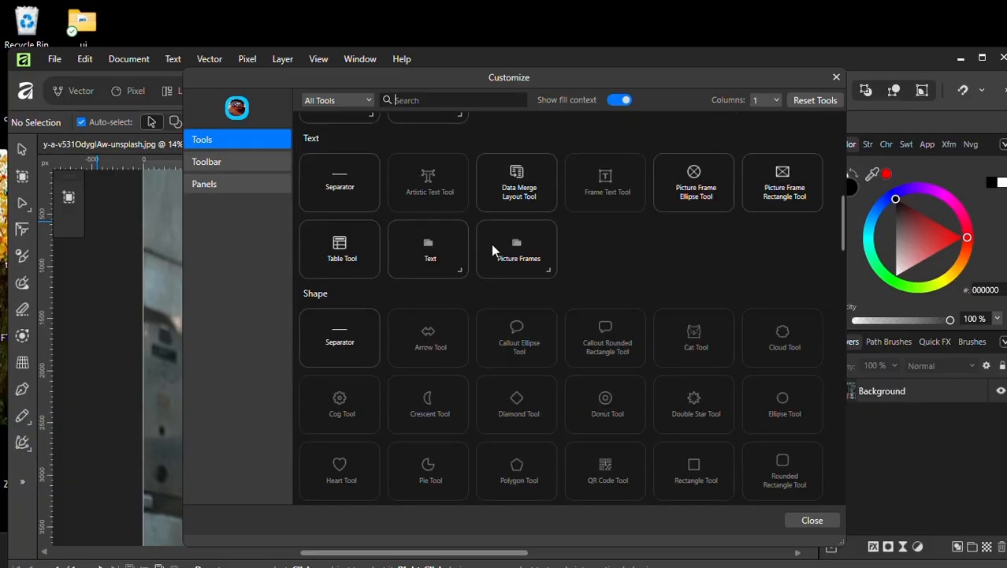
pyautogui.click(837, 78)
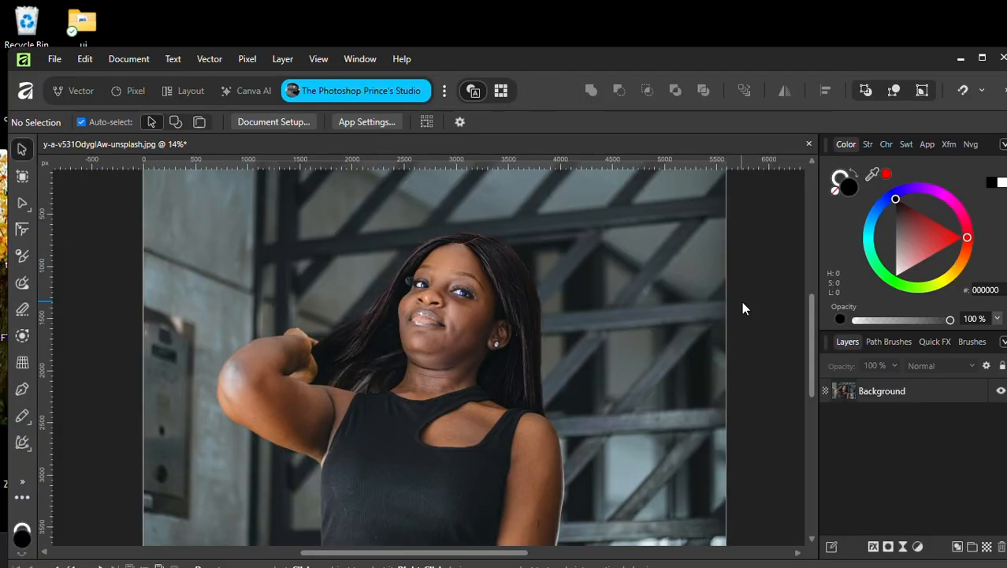
# Customize the studio's toolbar by adding Quick Mask ahead of the boolean operations, and close the customization.
pyautogui.rightClick(559, 95)
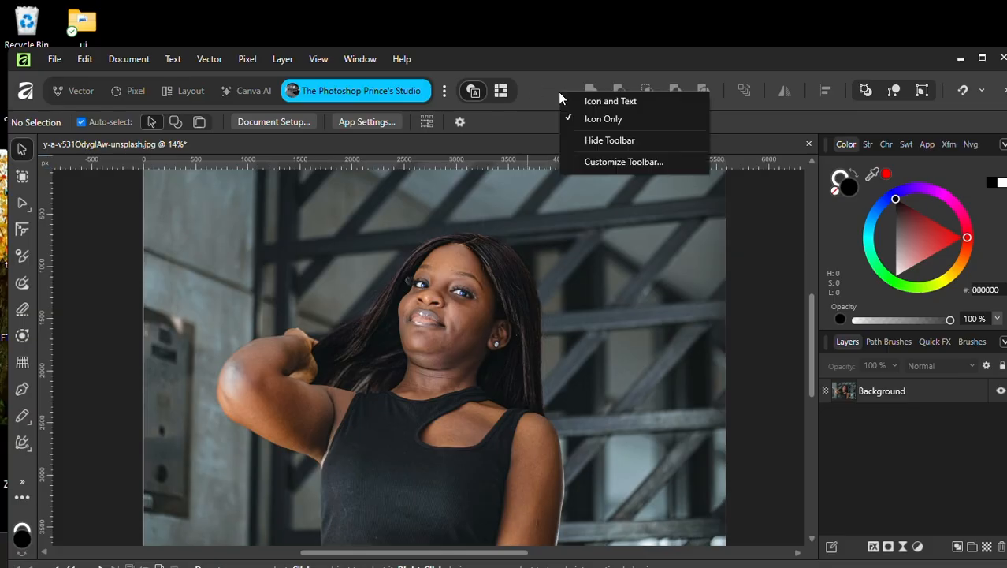
pyautogui.click(610, 161)
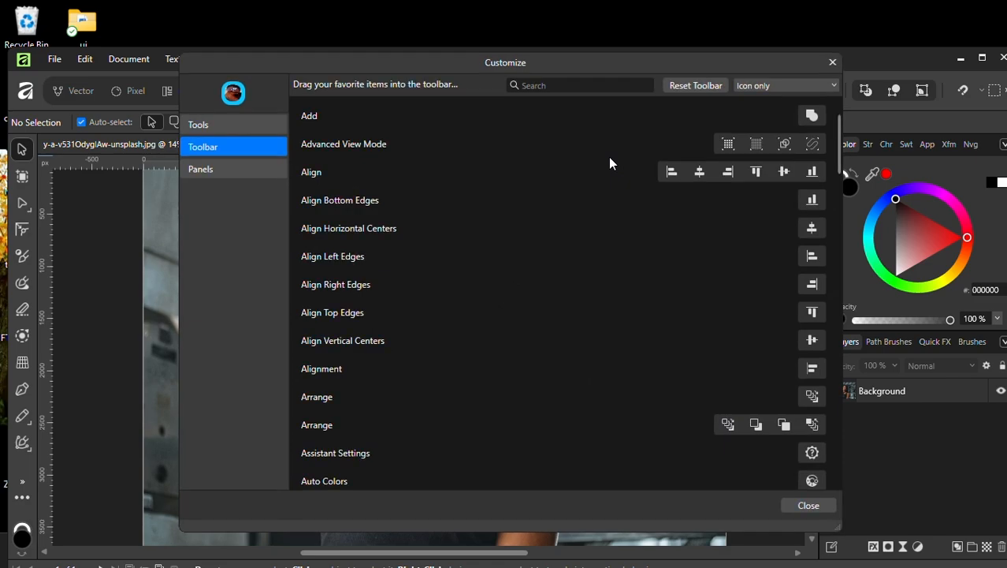
pyautogui.moveTo(473, 60); pyautogui.dragTo(523, 132)
pyautogui.scroll(-7, 585, 366)
pyautogui.scroll(5, 585, 366)
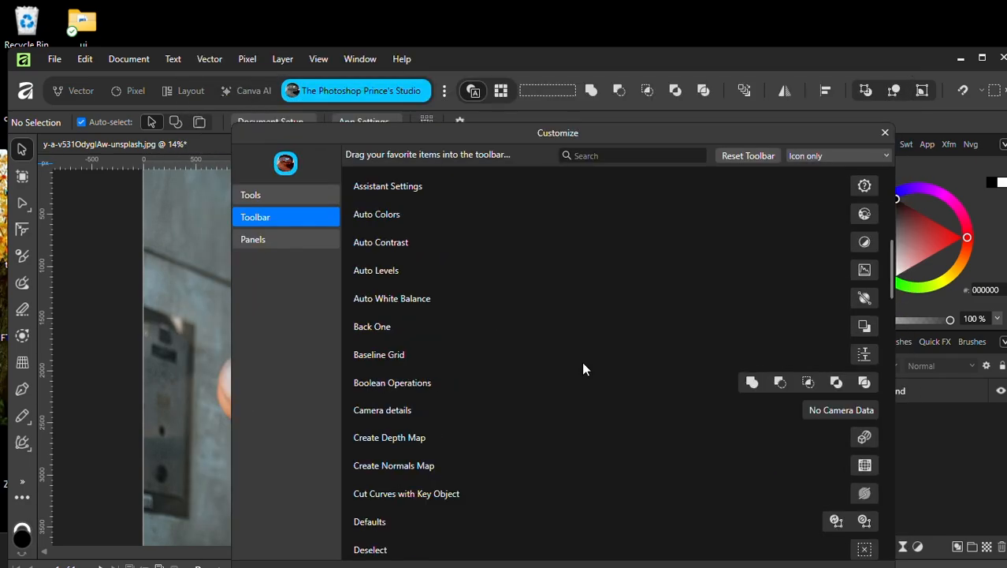
pyautogui.scroll(-10, 513, 362)
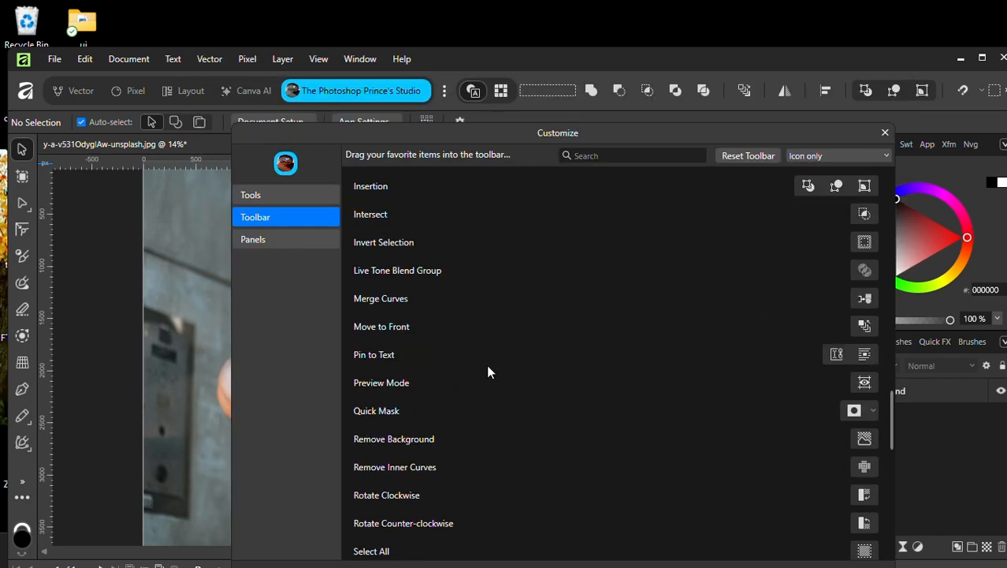
pyautogui.scroll(-1, 420, 368)
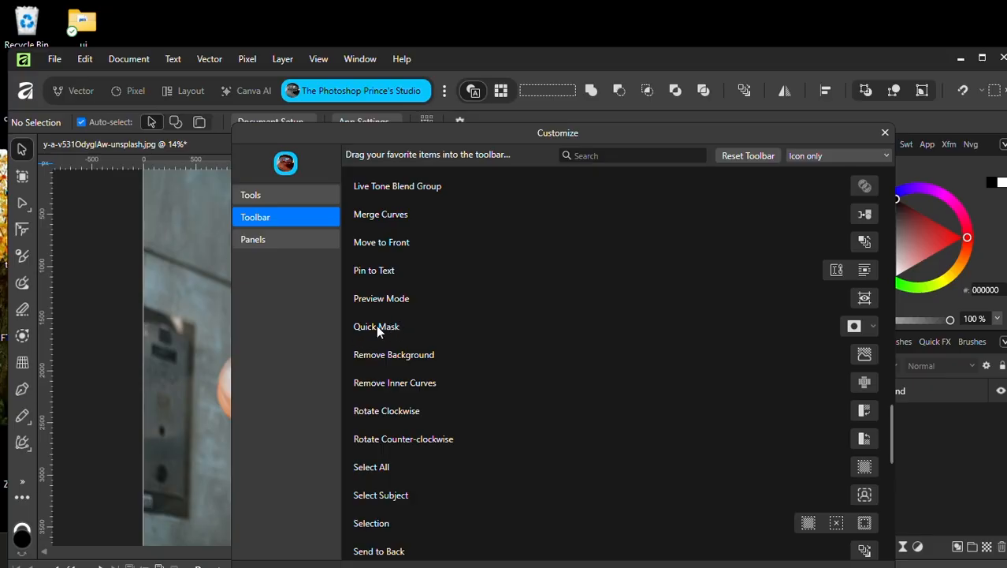
pyautogui.moveTo(383, 329); pyautogui.dragTo(337, 338)
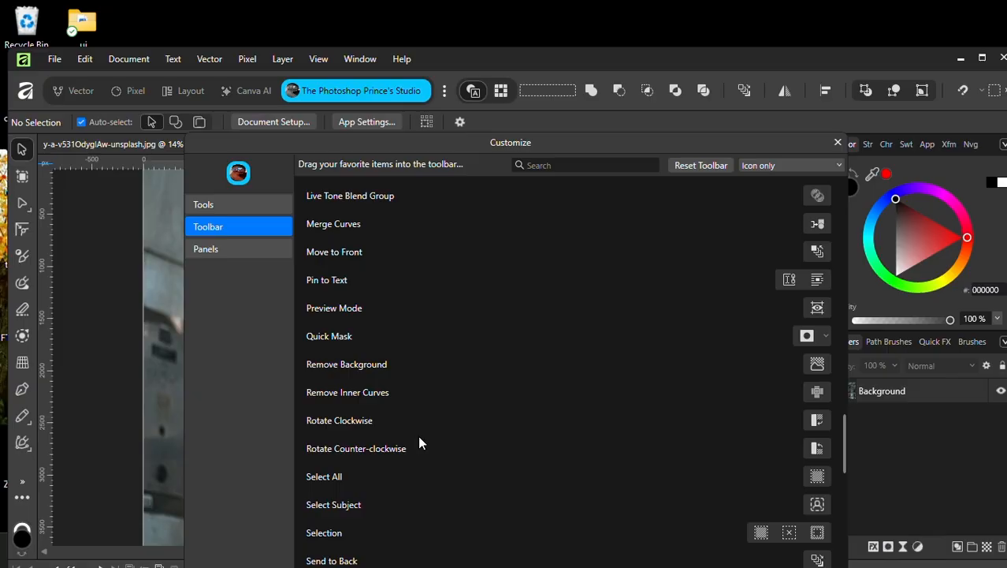
pyautogui.moveTo(334, 338); pyautogui.dragTo(509, 218)
pyautogui.moveTo(505, 143); pyautogui.dragTo(418, 164)
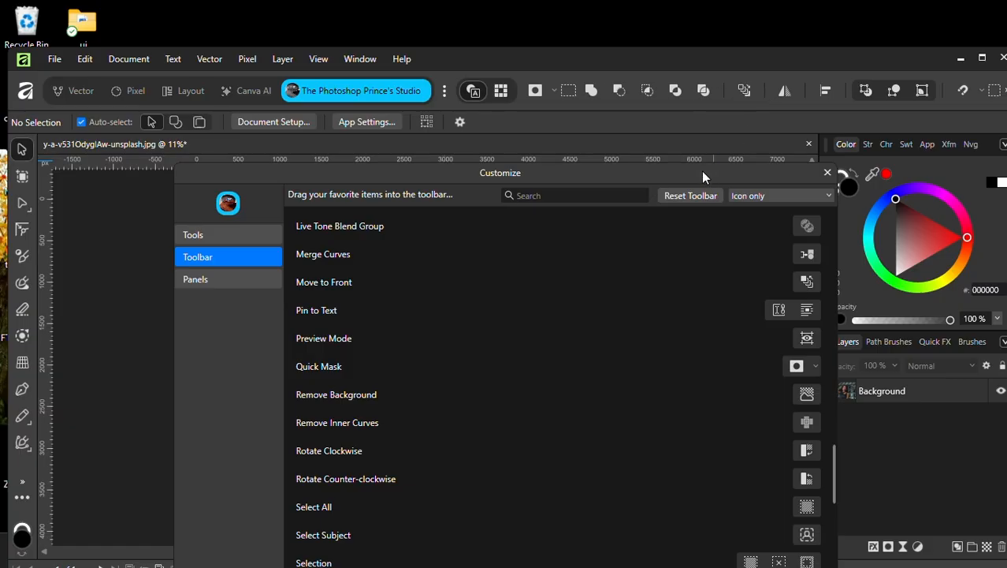
pyautogui.moveTo(702, 171); pyautogui.dragTo(644, 129)
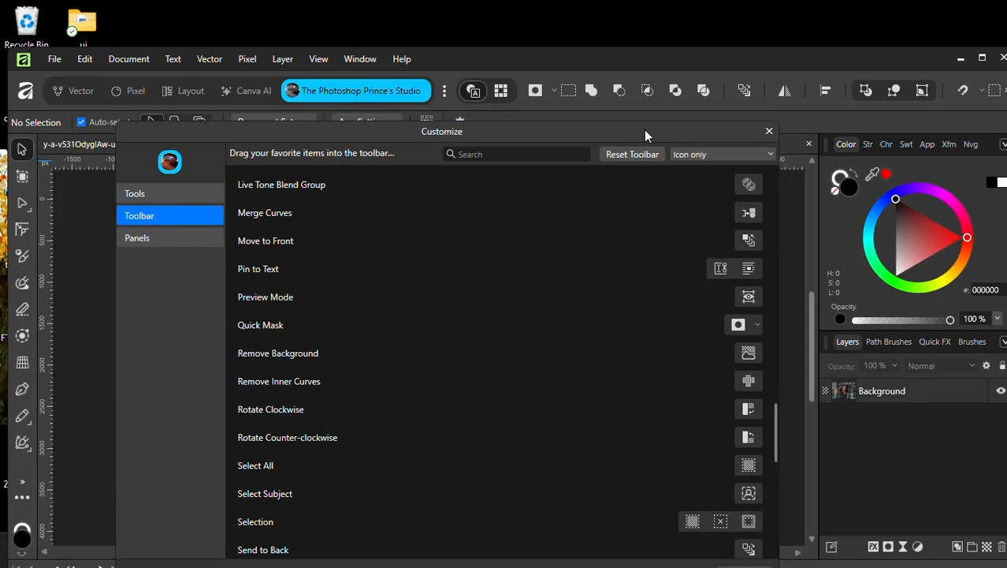
pyautogui.click(769, 132)
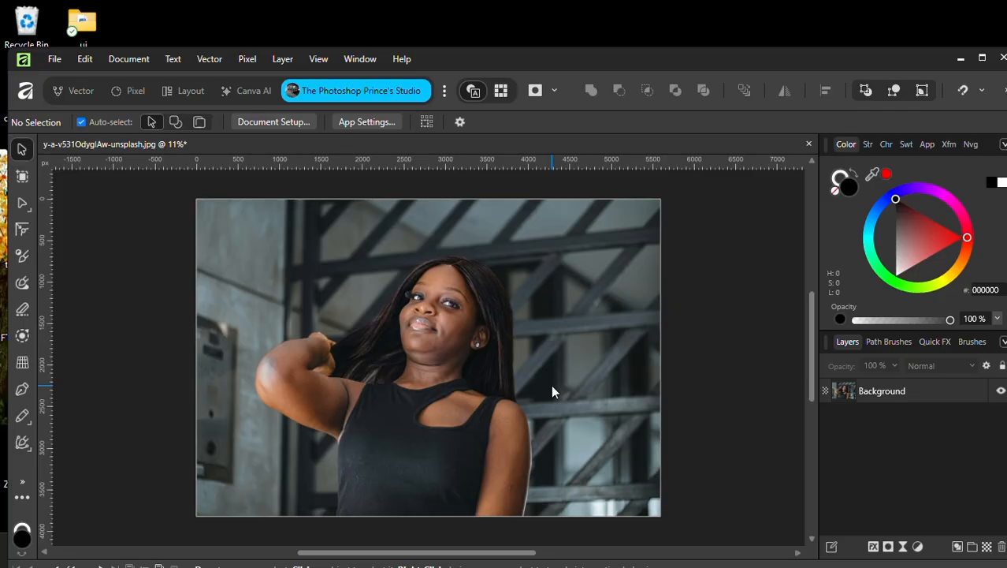
pyautogui.click(22, 484)
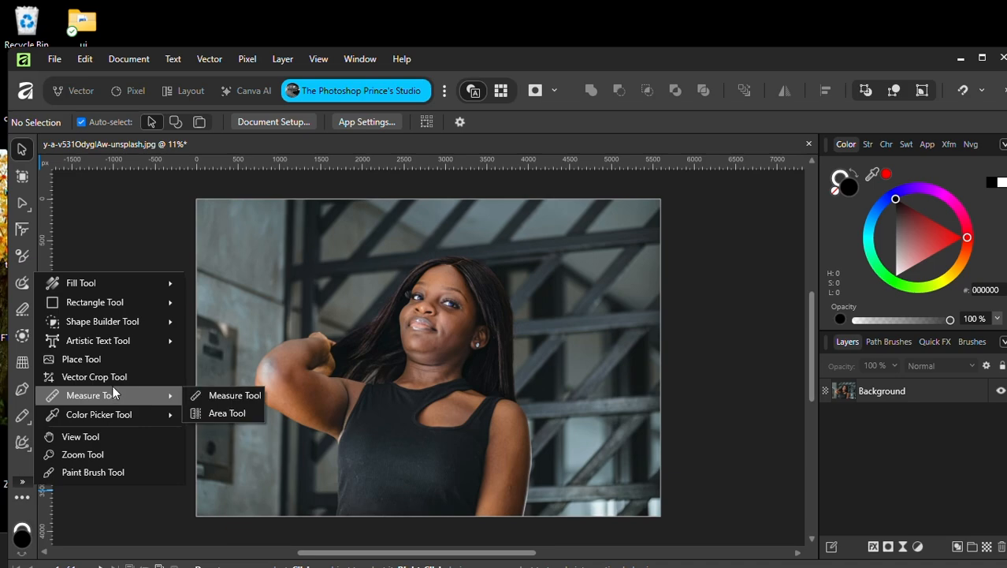
pyautogui.click(145, 213)
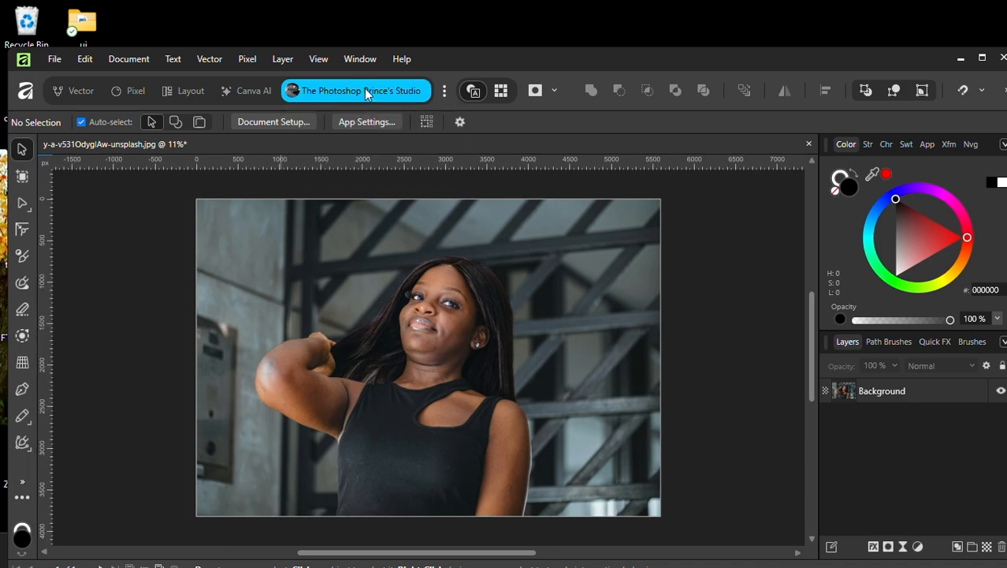
# Reorder the studios so that The Photoshop Prince's Studio comes first, ahead of Vector.
pyautogui.click(445, 94)
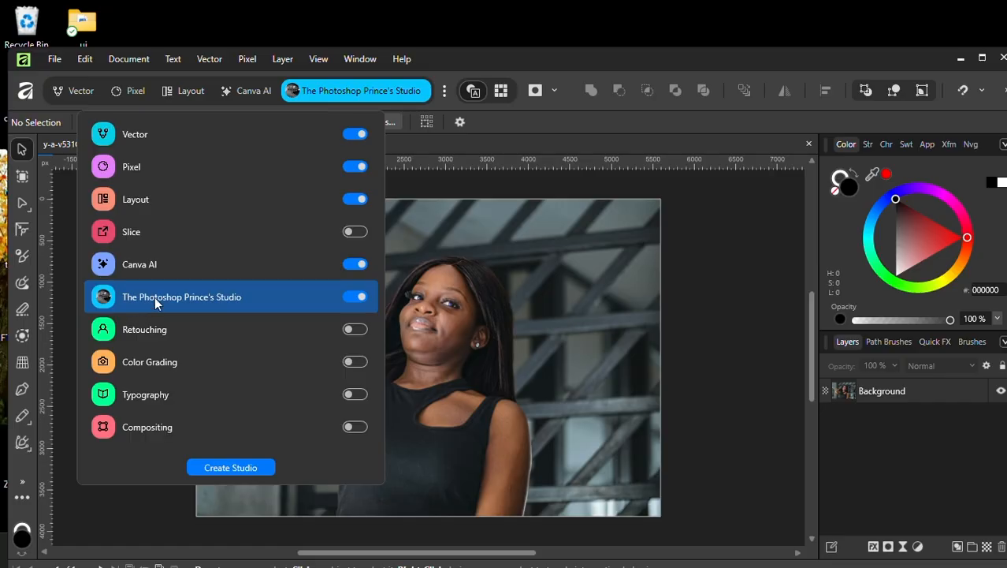
pyautogui.moveTo(155, 296); pyautogui.dragTo(210, 124)
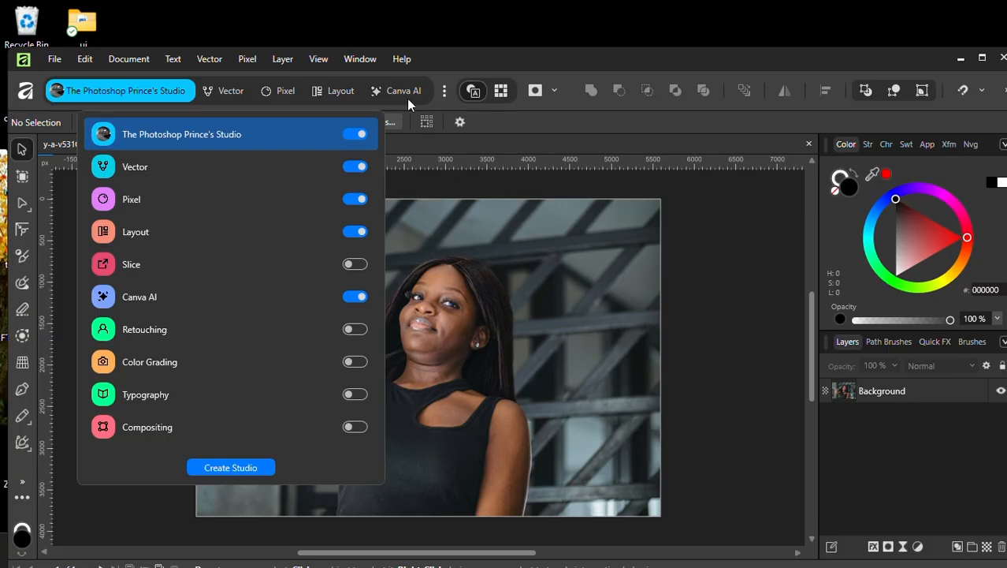
pyautogui.click(444, 91)
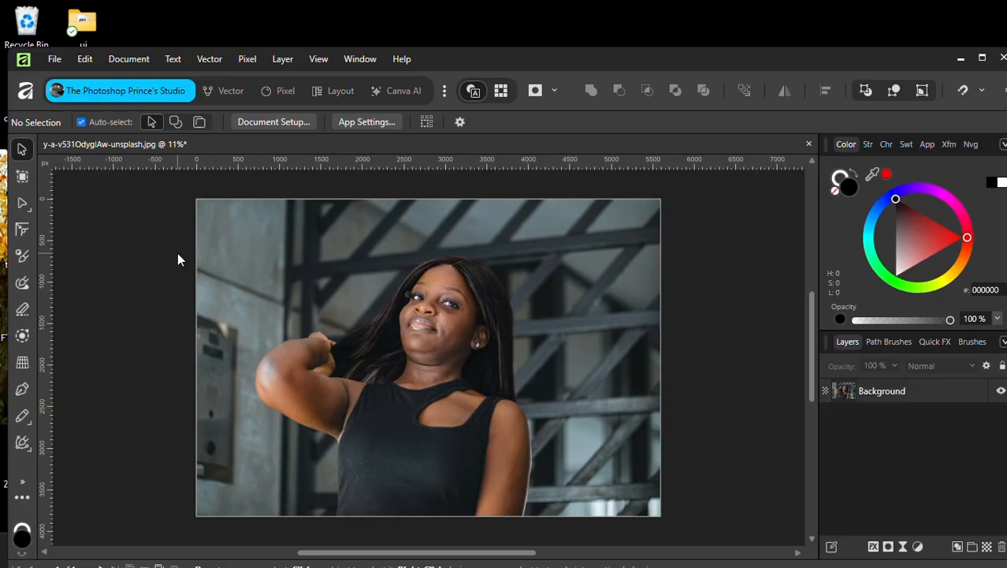
pyautogui.scroll(2, 449, 347)
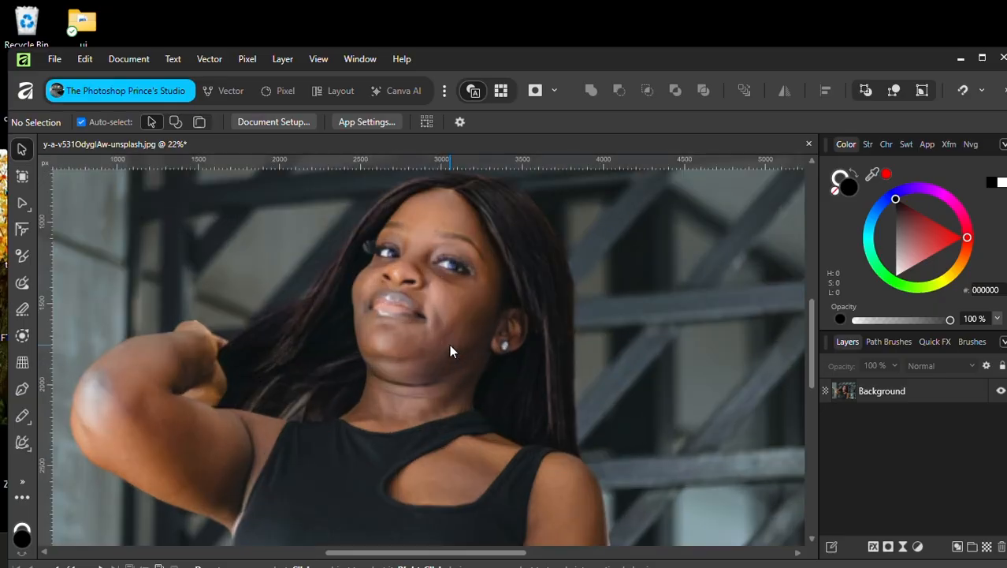
# Set the Adjustment Brush to a Curves adjustment and keep white as the active painting colour.
pyautogui.scroll(1, 442, 339)
pyautogui.scroll(1, 442, 339)
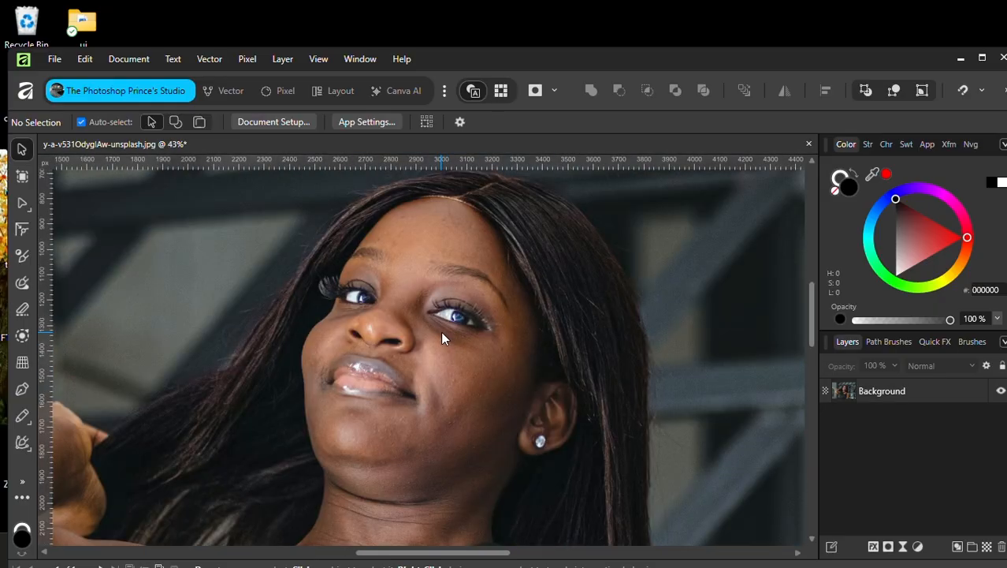
pyautogui.scroll(1, 440, 331)
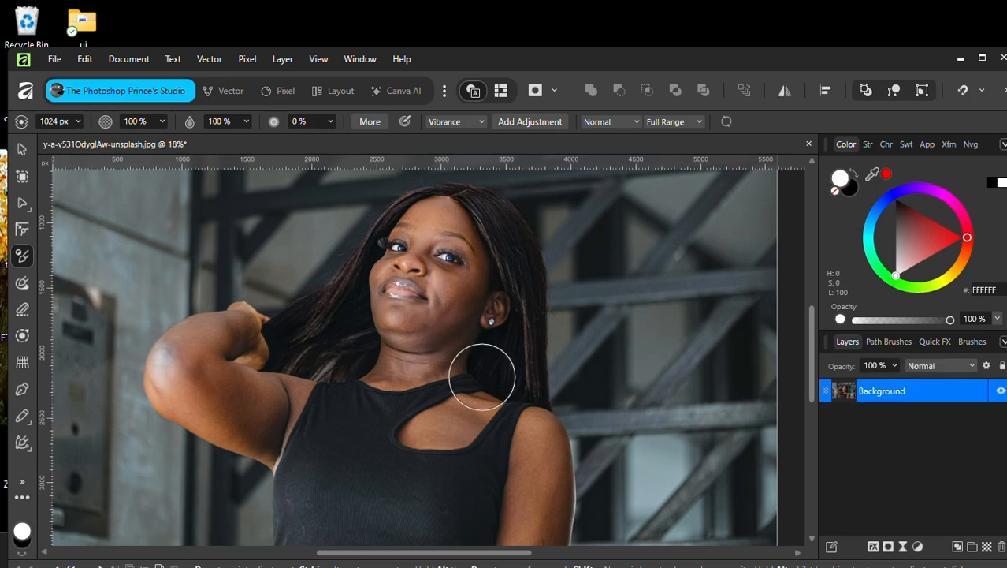
pyautogui.click(479, 122)
pyautogui.click(452, 170)
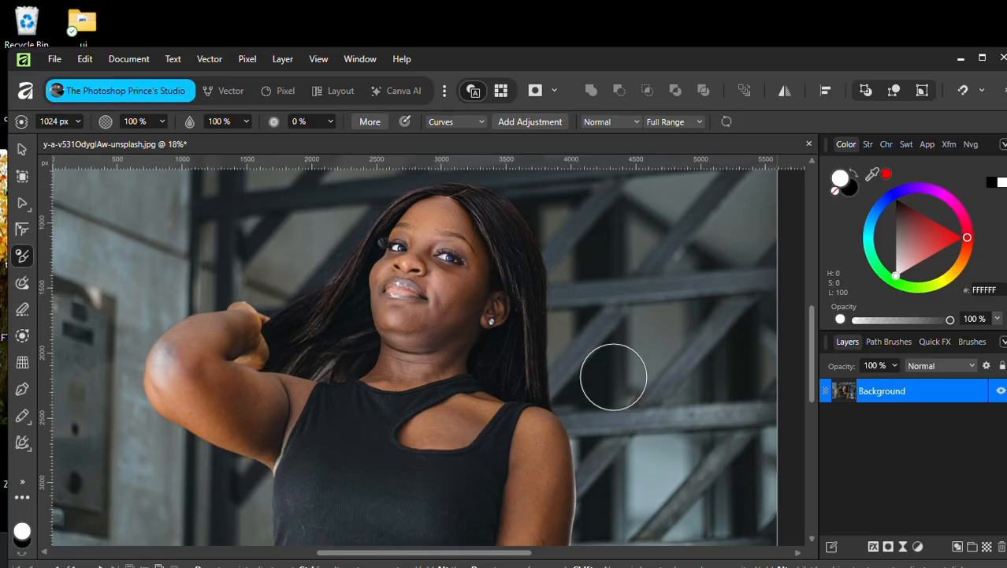
pyautogui.press('x')
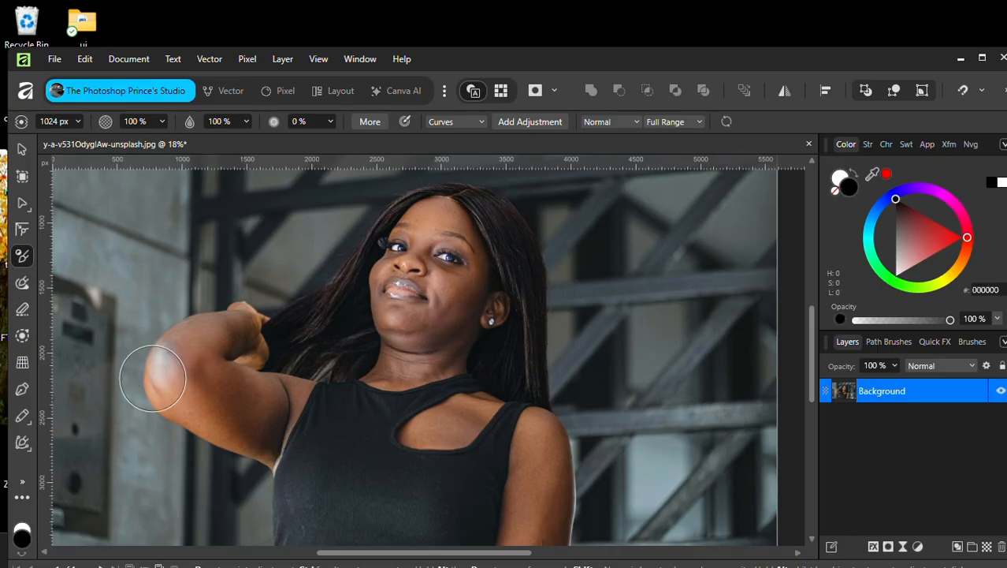
pyautogui.scroll(-1, 252, 399)
pyautogui.scroll(-1, 308, 375)
pyautogui.scroll(2, 383, 398)
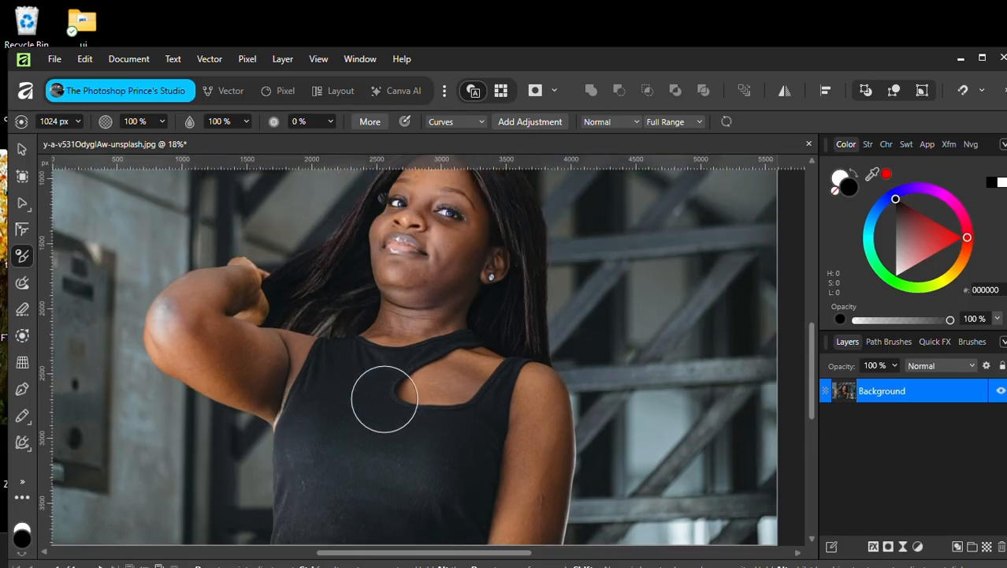
pyautogui.scroll(2, 693, 426)
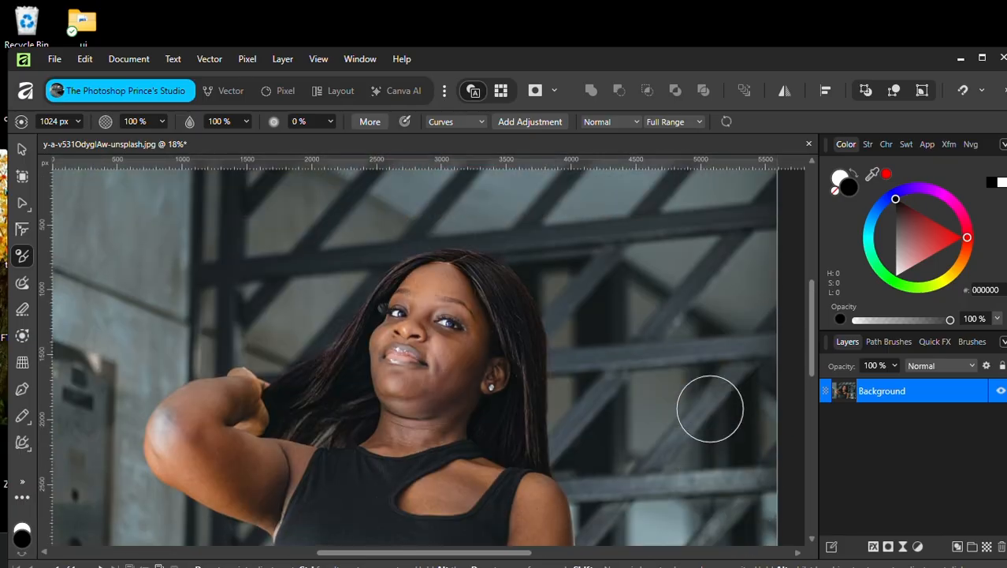
pyautogui.click(841, 179)
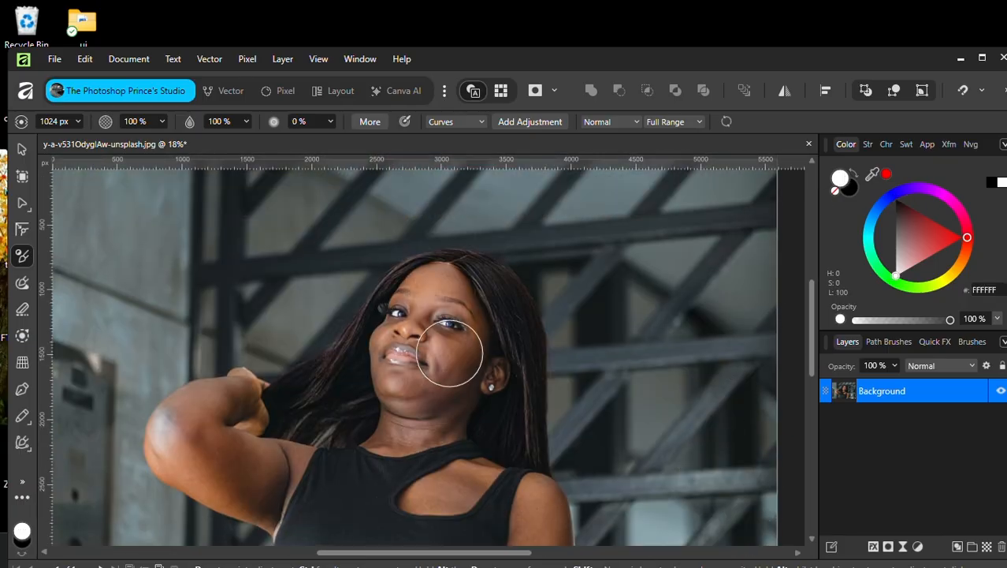
# Paint the Curves adjustment over the woman's face, hair, arms and top, and close its settings.
pyautogui.moveTo(466, 285)
pyautogui.mouseDown()
pyautogui.moveTo(316, 317)
pyautogui.moveTo(544, 294)
pyautogui.moveTo(325, 425)
pyautogui.moveTo(525, 322)
pyautogui.moveTo(280, 343)
pyautogui.moveTo(482, 375)
pyautogui.moveTo(325, 465)
pyautogui.mouseUp()
pyautogui.moveTo(376, 435)
pyautogui.mouseDown()
pyautogui.moveTo(216, 425)
pyautogui.moveTo(298, 404)
pyautogui.moveTo(190, 478)
pyautogui.moveTo(384, 494)
pyautogui.moveTo(328, 513)
pyautogui.moveTo(389, 527)
pyautogui.moveTo(581, 486)
pyautogui.moveTo(587, 415)
pyautogui.mouseUp()
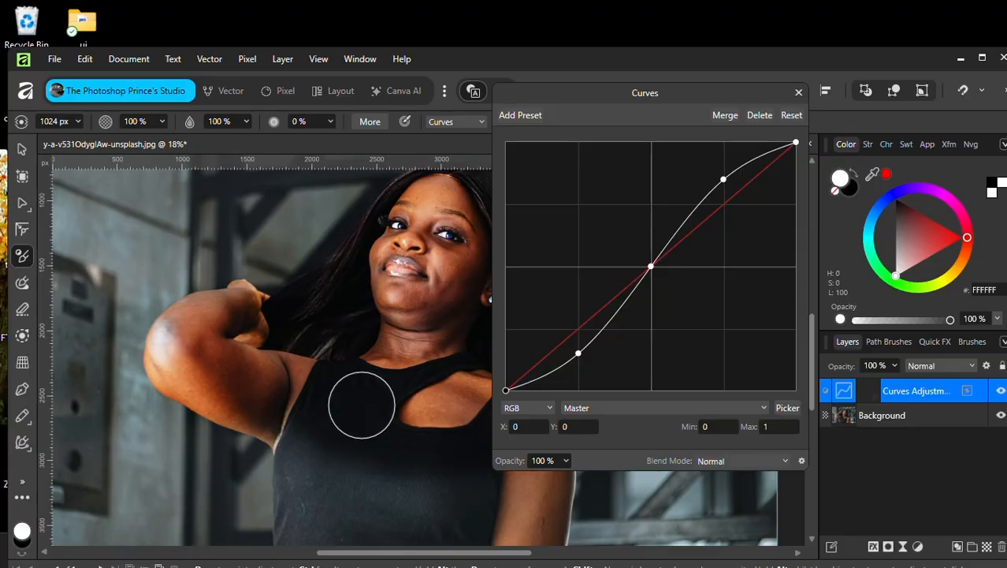
pyautogui.hscroll(2, 347, 396)
pyautogui.scroll(-2, 332, 388)
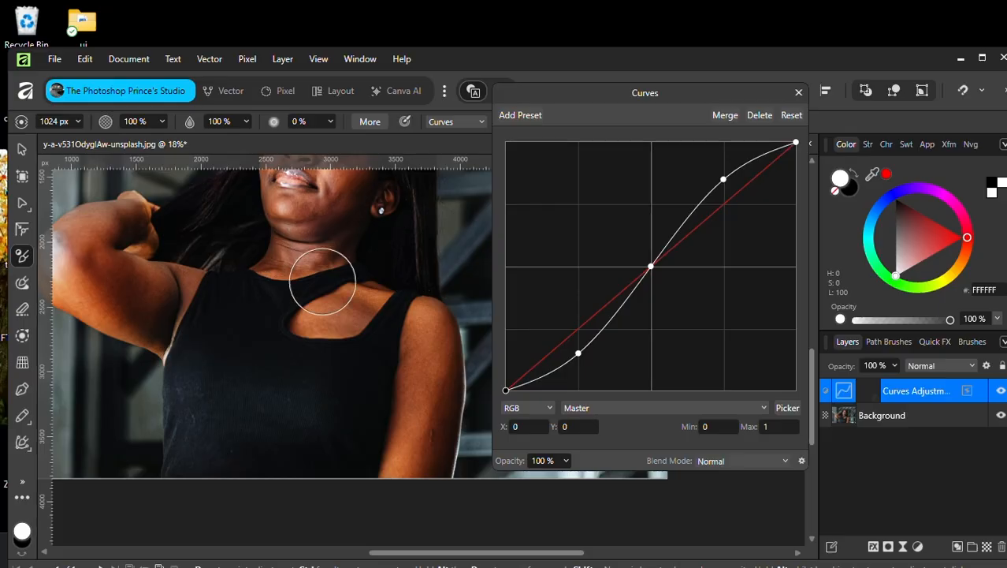
pyautogui.scroll(1, 322, 281)
pyautogui.scroll(2, 322, 281)
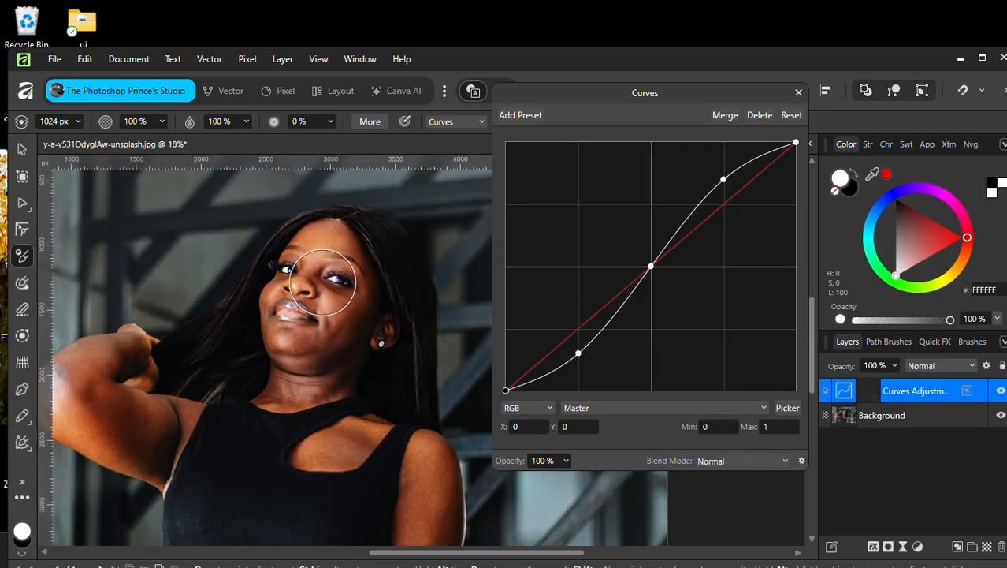
pyautogui.scroll(1, 327, 299)
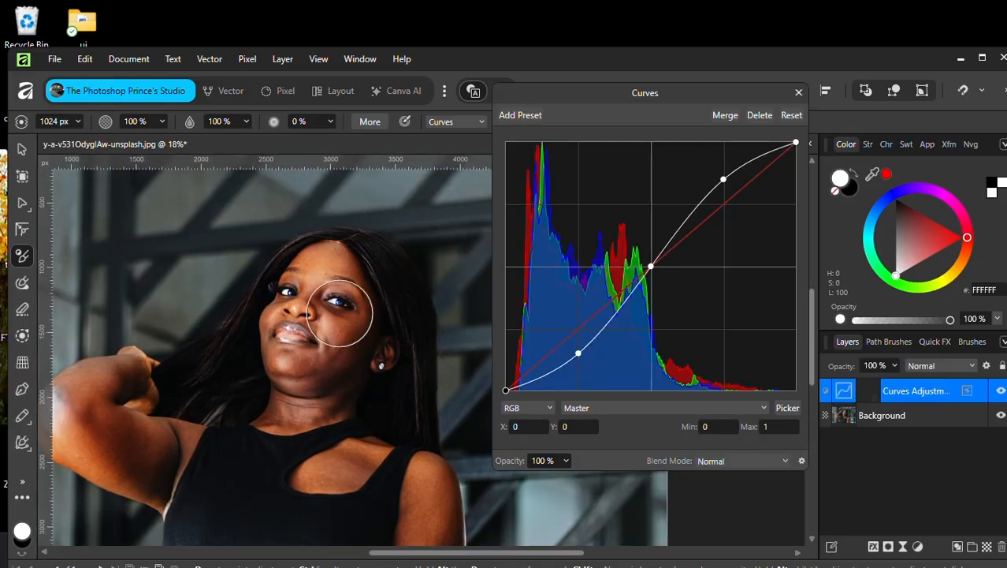
pyautogui.scroll(-2, 340, 314)
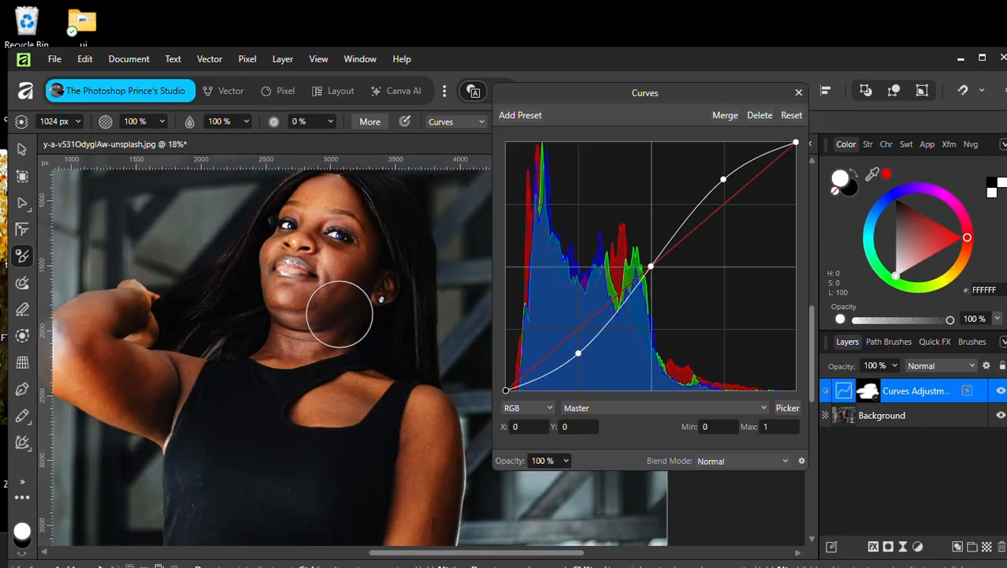
pyautogui.scroll(2, 340, 314)
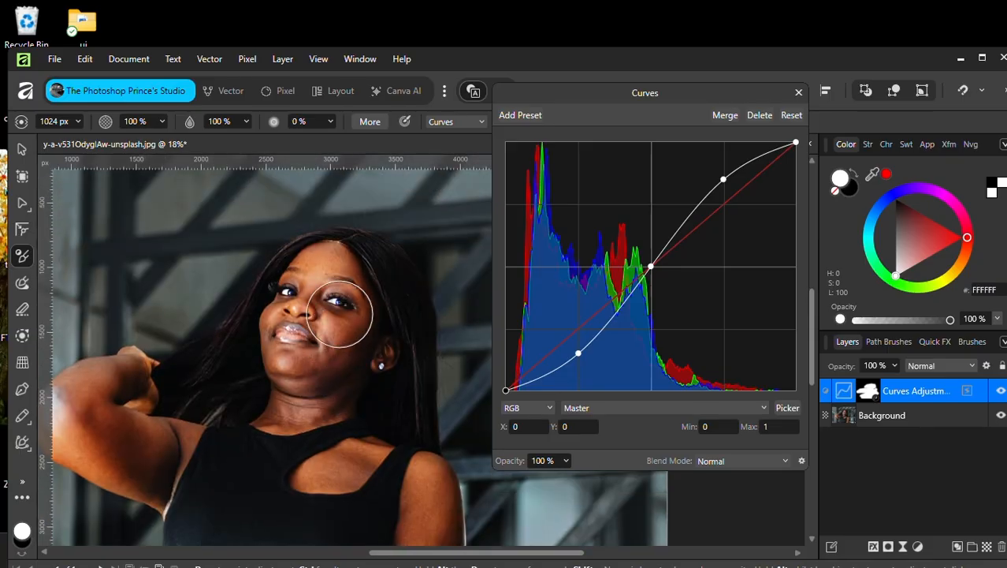
pyautogui.click(797, 94)
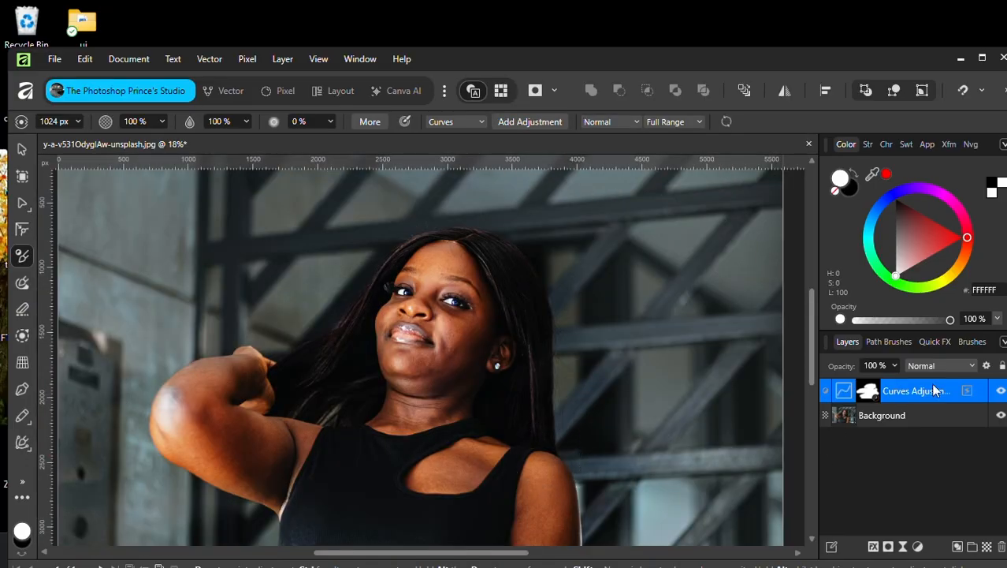
# Compare the portrait with and without the Curves adjustment layer and inspect the face up close.
pyautogui.click(1000, 391)
pyautogui.click(1000, 392)
pyautogui.click(1001, 392)
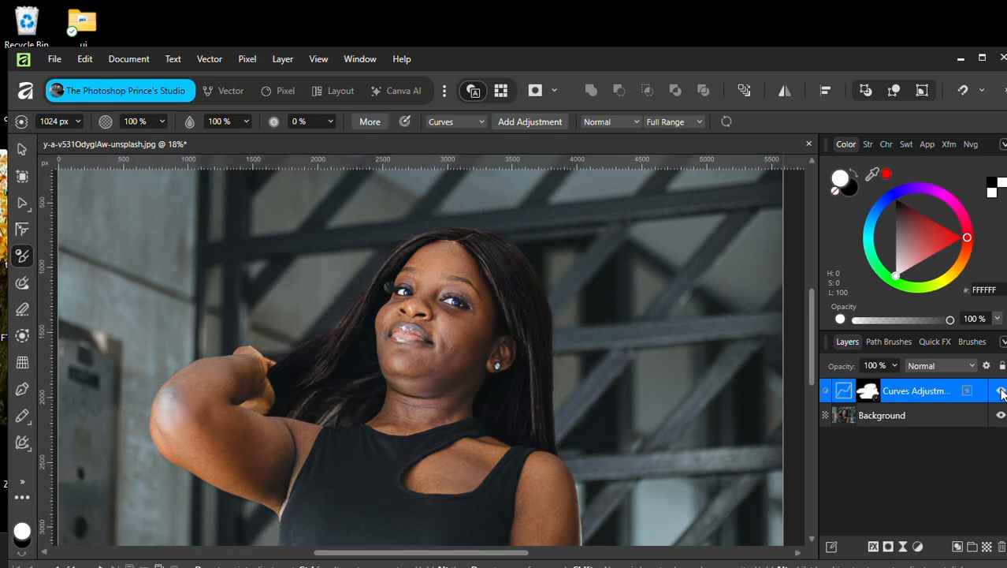
pyautogui.click(1000, 392)
pyautogui.click(1001, 391)
pyautogui.click(1000, 392)
pyautogui.scroll(3, 416, 292)
pyautogui.scroll(2, 416, 291)
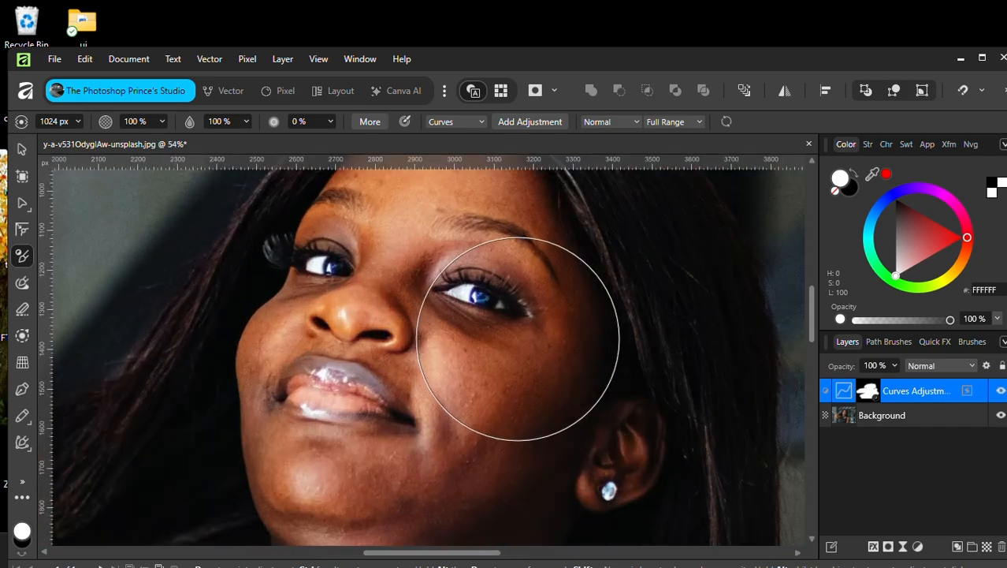
# Refine the Curves adjustment by setting the shadow point to X 0.273, Y 0.156, lowering the midpoint and fine-tuning the highlight point.
pyautogui.scroll(1, 540, 364)
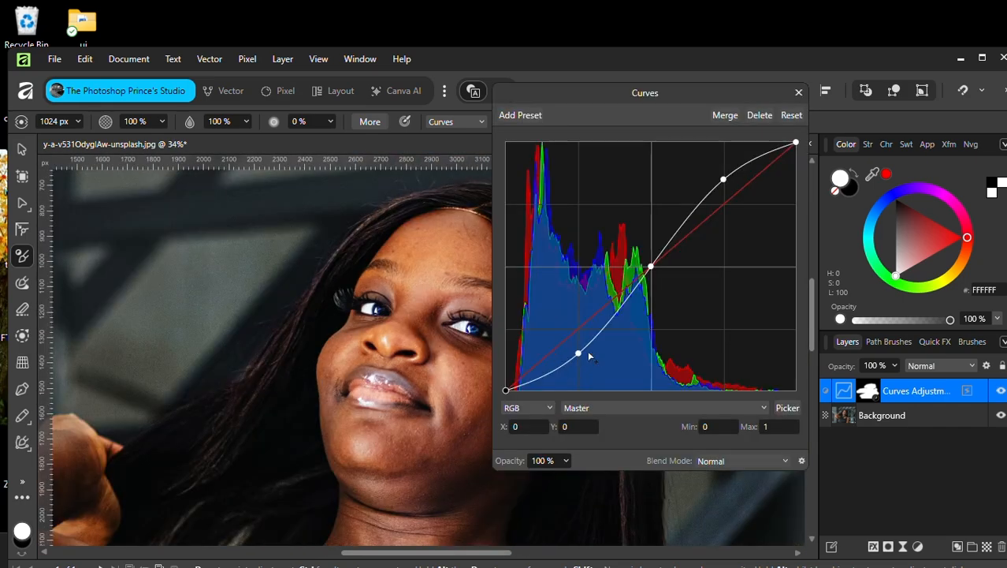
pyautogui.moveTo(583, 355); pyautogui.dragTo(585, 353)
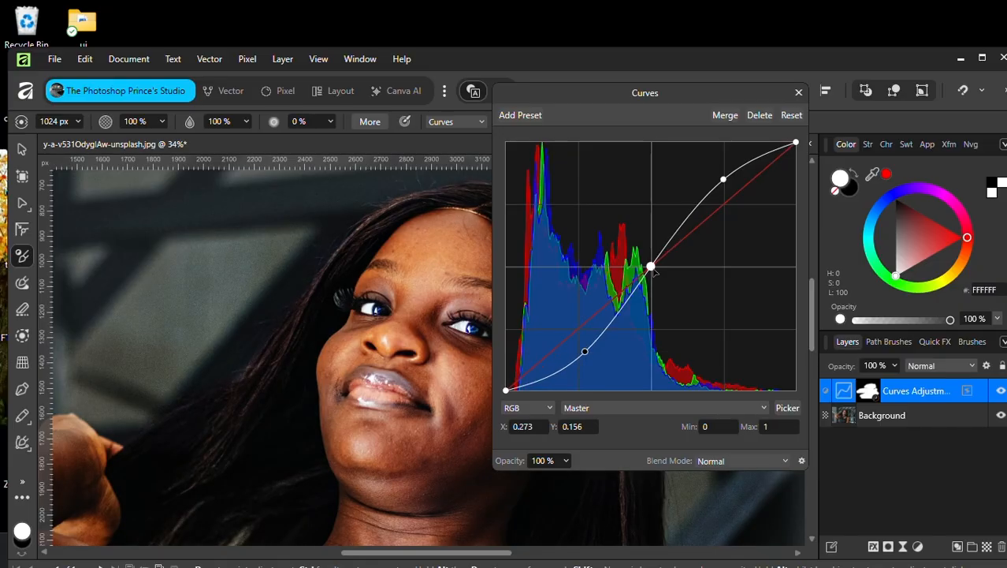
pyautogui.moveTo(651, 268)
pyautogui.mouseDown()
pyautogui.moveTo(657, 276)
pyautogui.moveTo(646, 281)
pyautogui.mouseUp()
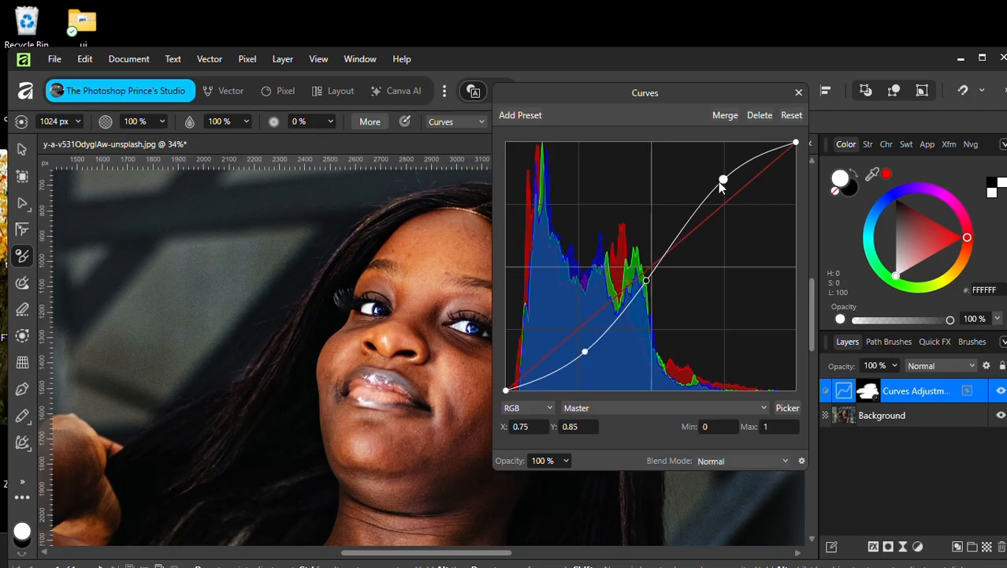
pyautogui.moveTo(724, 179); pyautogui.dragTo(726, 184)
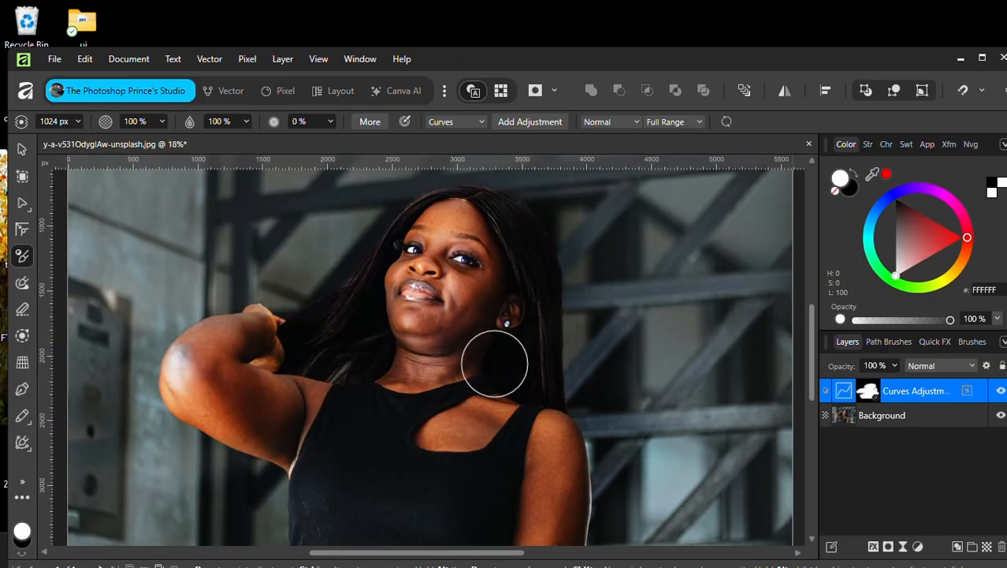
# Merge the Curves adjustment into the Background layer and check that layer by toggling its visibility.
pyautogui.doubleClick(845, 391)
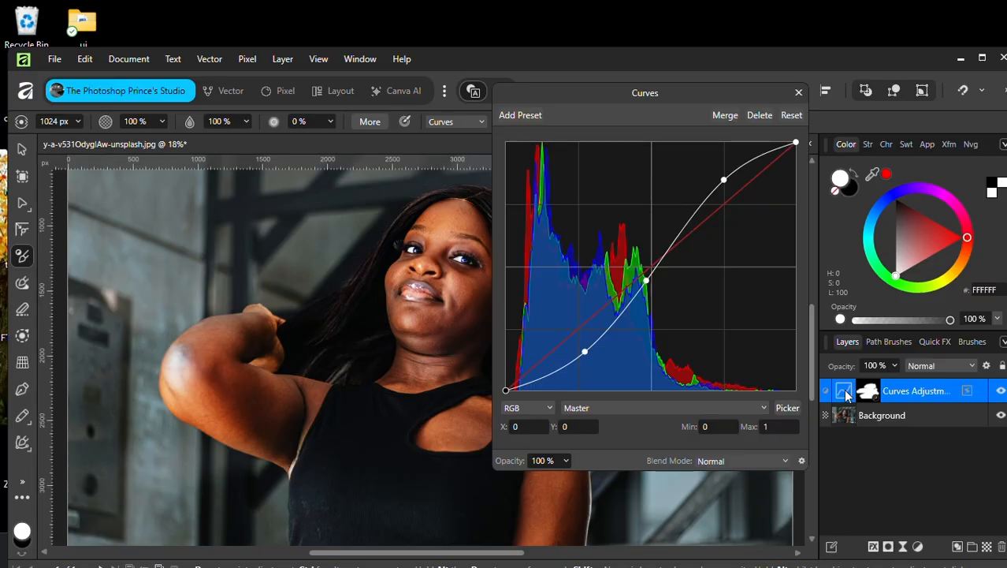
pyautogui.click(726, 115)
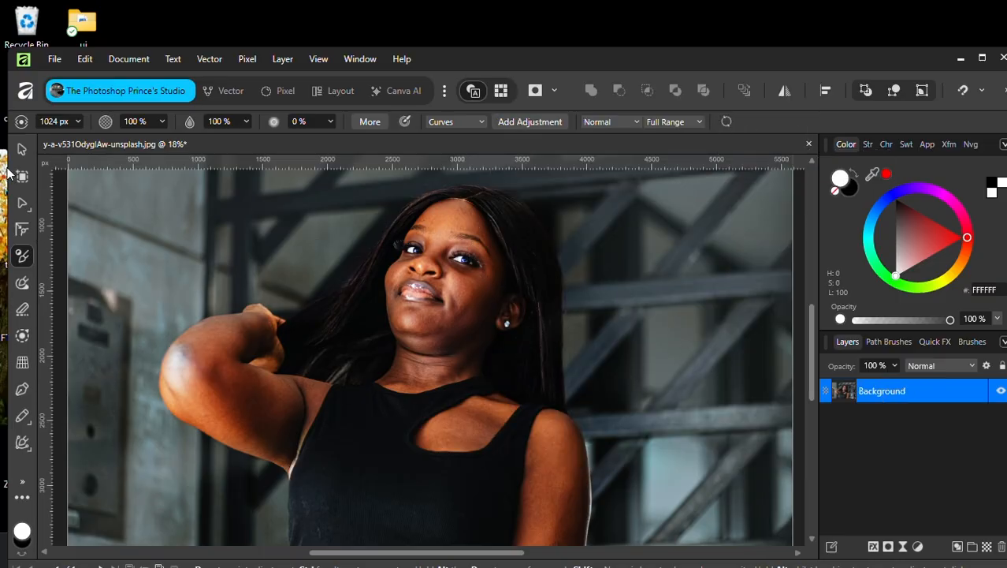
pyautogui.click(998, 394)
pyautogui.click(997, 397)
pyautogui.click(997, 396)
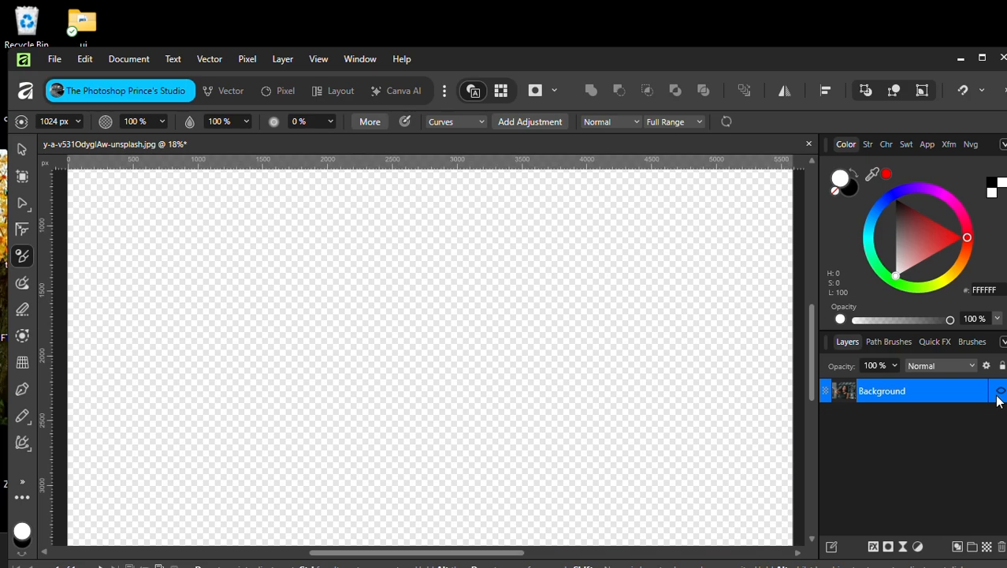
pyautogui.click(997, 397)
pyautogui.click(998, 396)
pyautogui.click(997, 396)
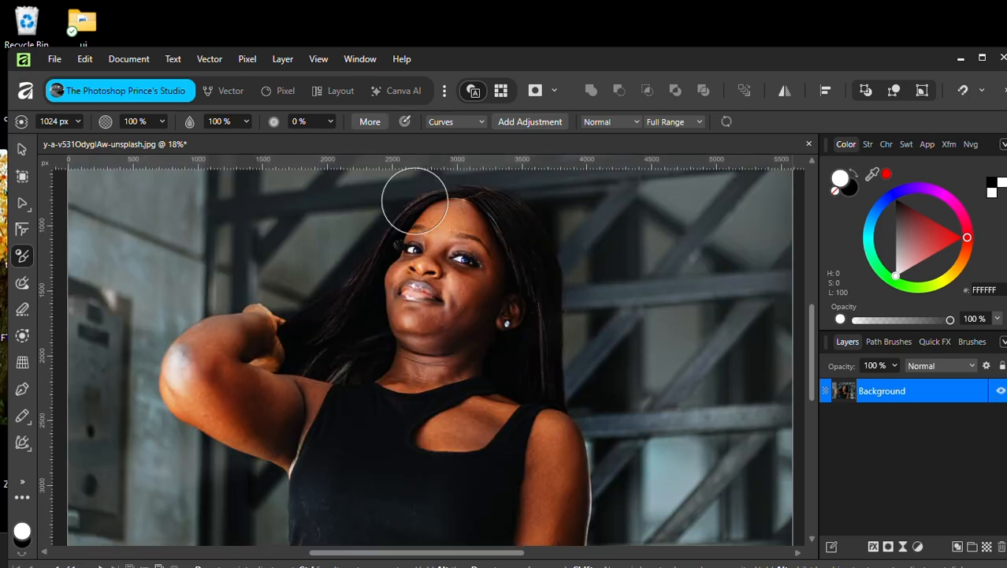
# Switch the Adjustment Brush to Vibrance, start painting on the face, and set vibrance to 102 % and saturation to 4 %.
pyautogui.click(479, 123)
pyautogui.click(463, 324)
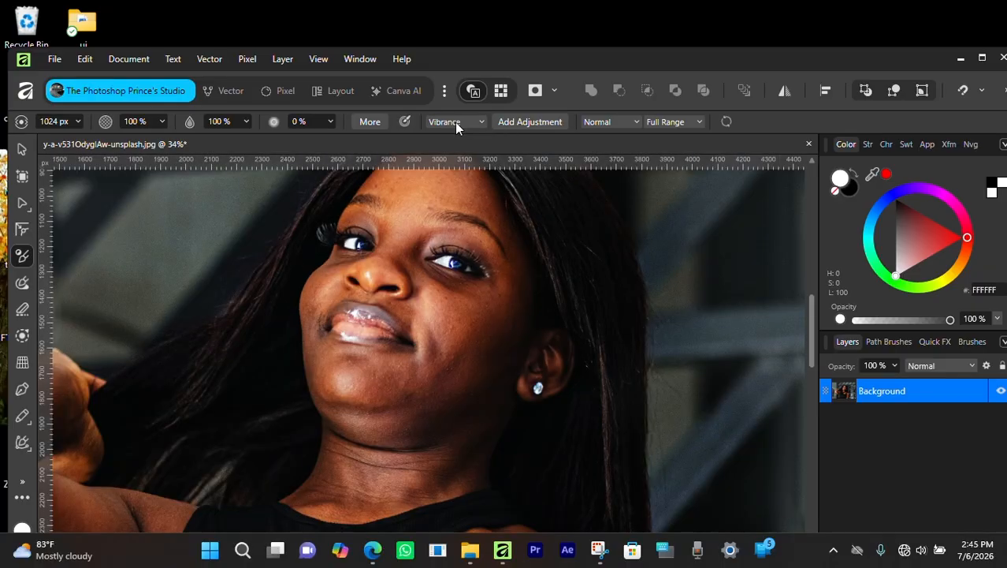
pyautogui.scroll(2, 424, 236)
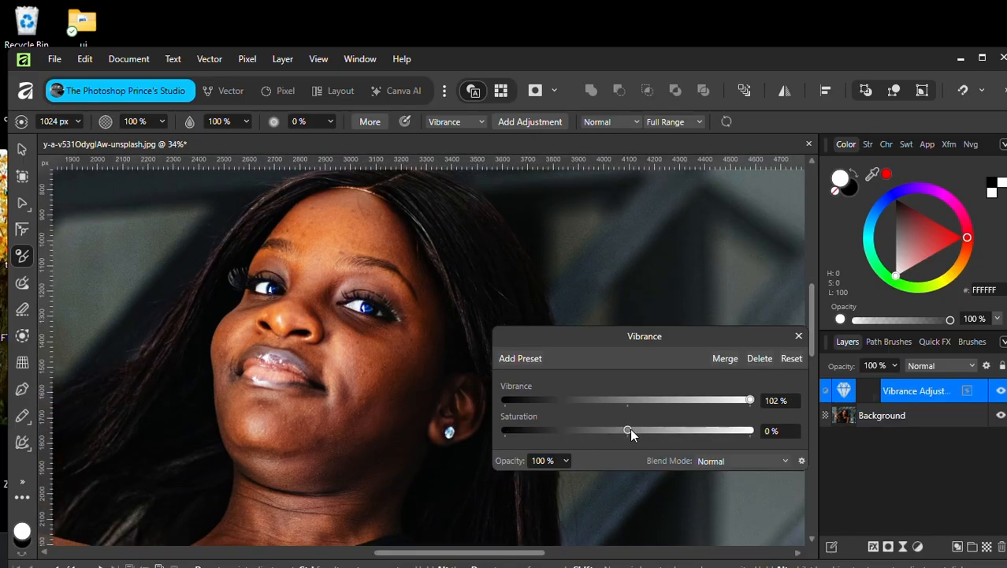
pyautogui.moveTo(630, 429); pyautogui.dragTo(632, 431)
# Paint the Vibrance adjustment over the rest of the woman's skin, covering the neck, chest and both arms.
pyautogui.scroll(-7, 169, 292)
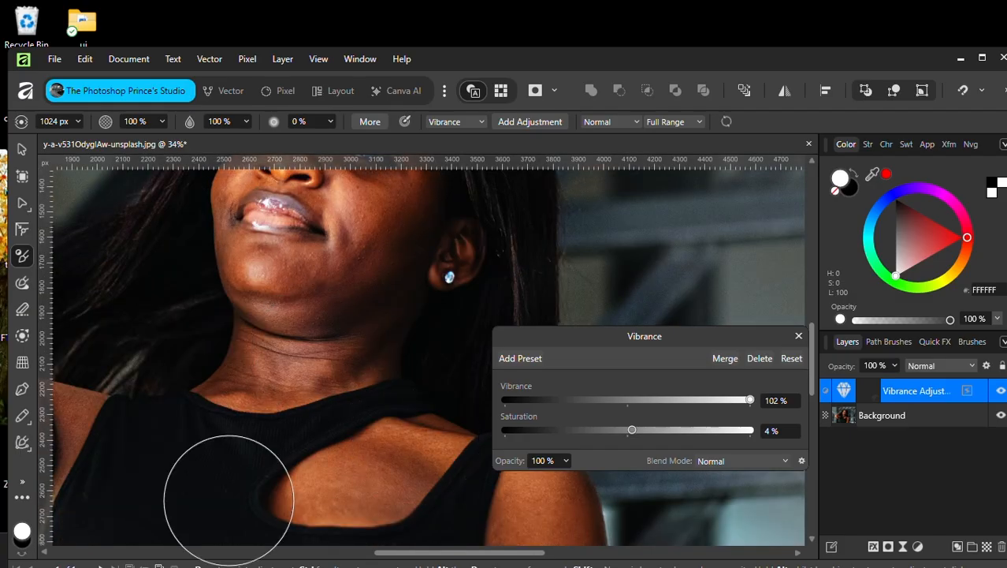
pyautogui.scroll(-15, 303, 371)
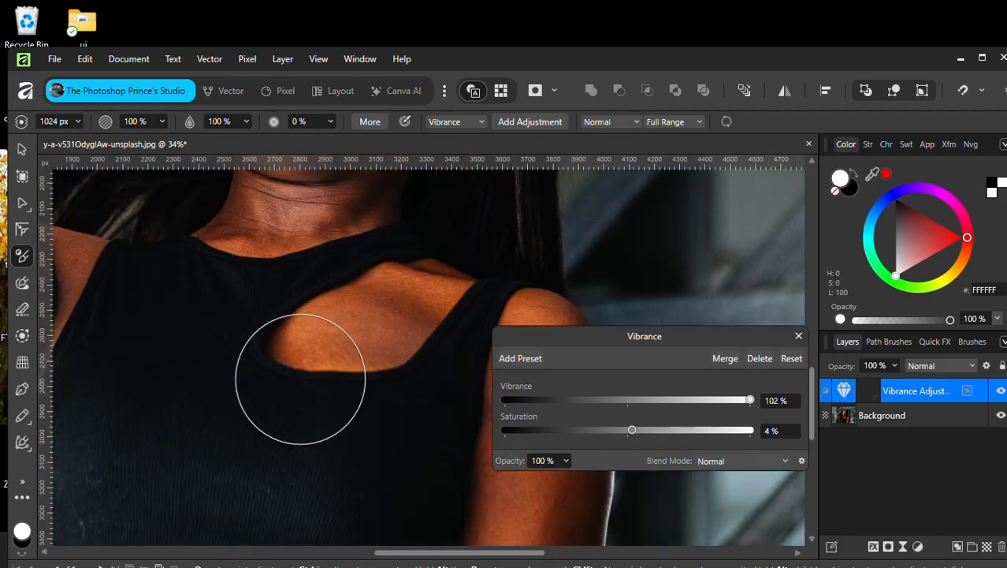
pyautogui.hscroll(8, 304, 362)
pyautogui.scroll(8, 304, 315)
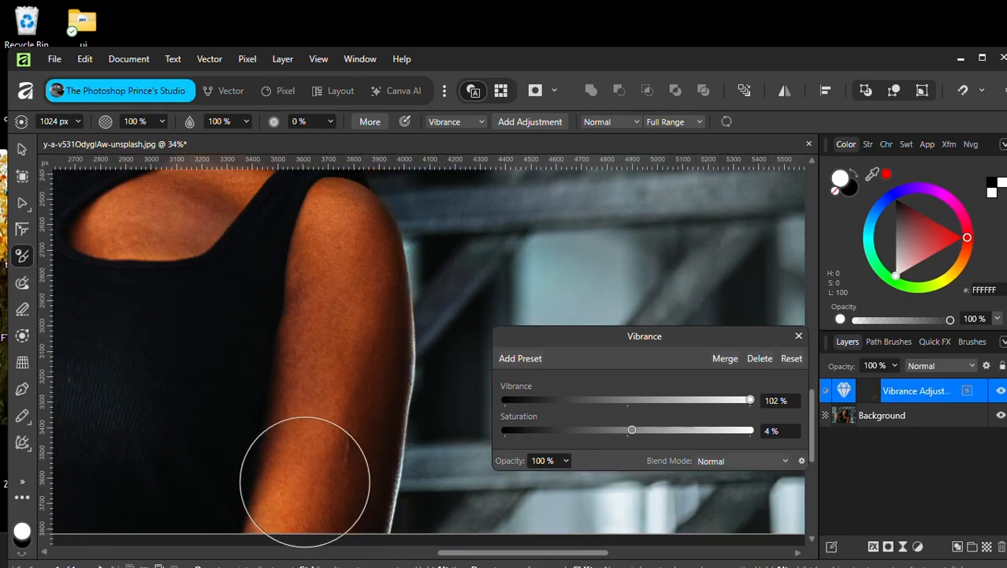
pyautogui.hscroll(-5, 260, 292)
pyautogui.scroll(6, 287, 317)
pyautogui.hscroll(-7, 290, 335)
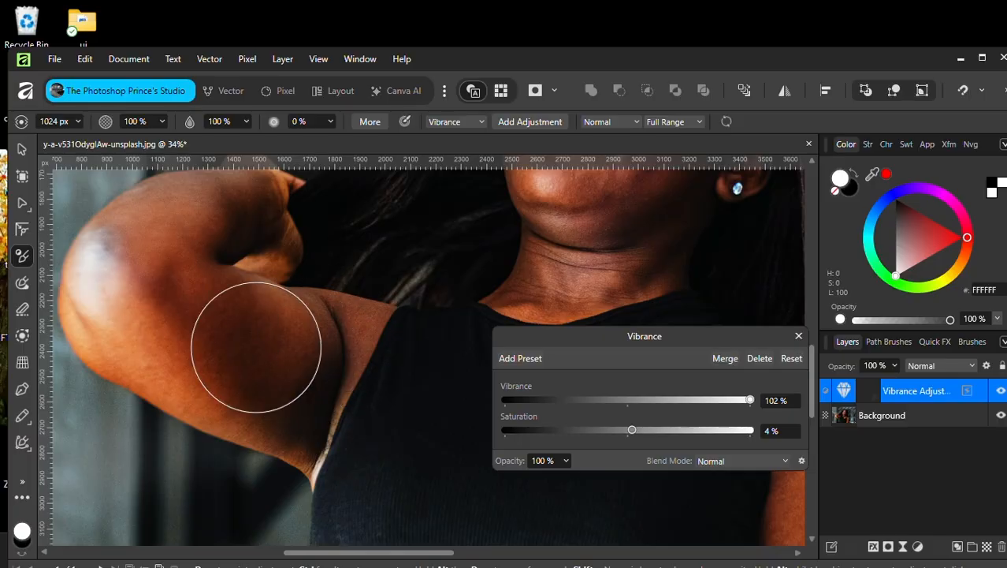
pyautogui.scroll(2, 260, 332)
pyautogui.hscroll(8, 268, 327)
pyautogui.scroll(6, 281, 355)
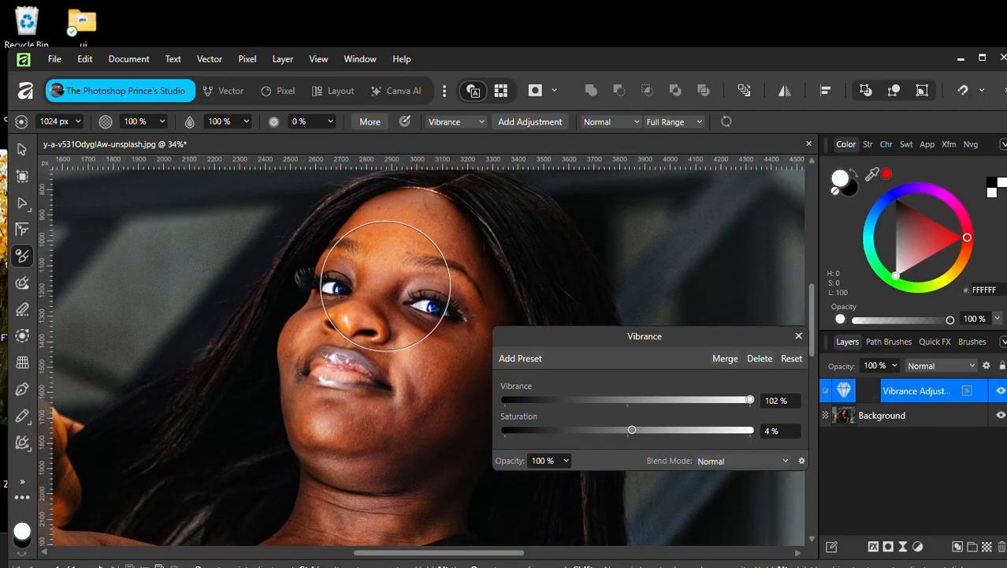
pyautogui.scroll(-5, 358, 346)
pyautogui.scroll(-3, 359, 342)
pyautogui.scroll(2, 428, 266)
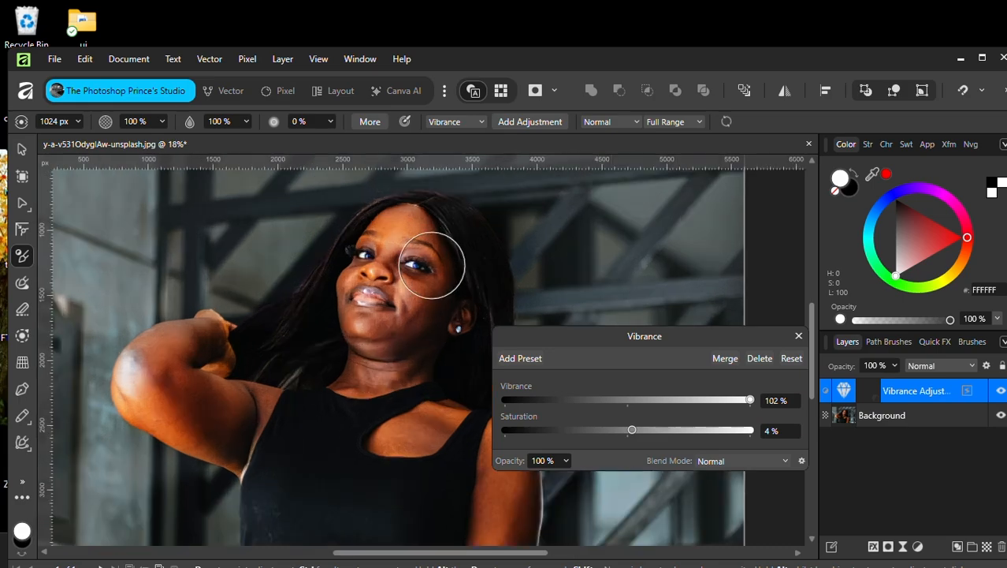
# Merge the Vibrance adjustment into the Background layer and switch to the Move Tool.
pyautogui.click(722, 359)
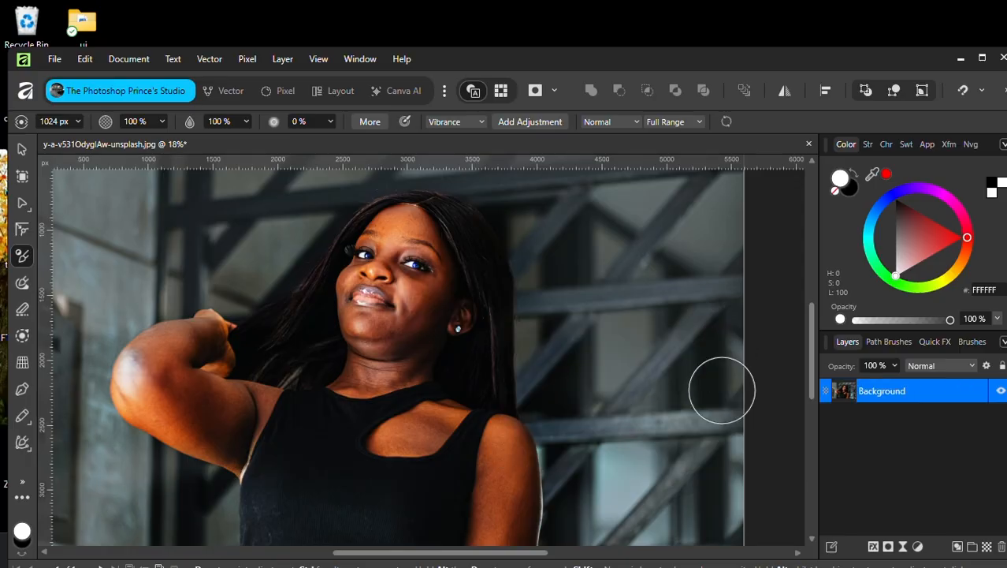
pyautogui.press('v')
pyautogui.scroll(1, 768, 370)
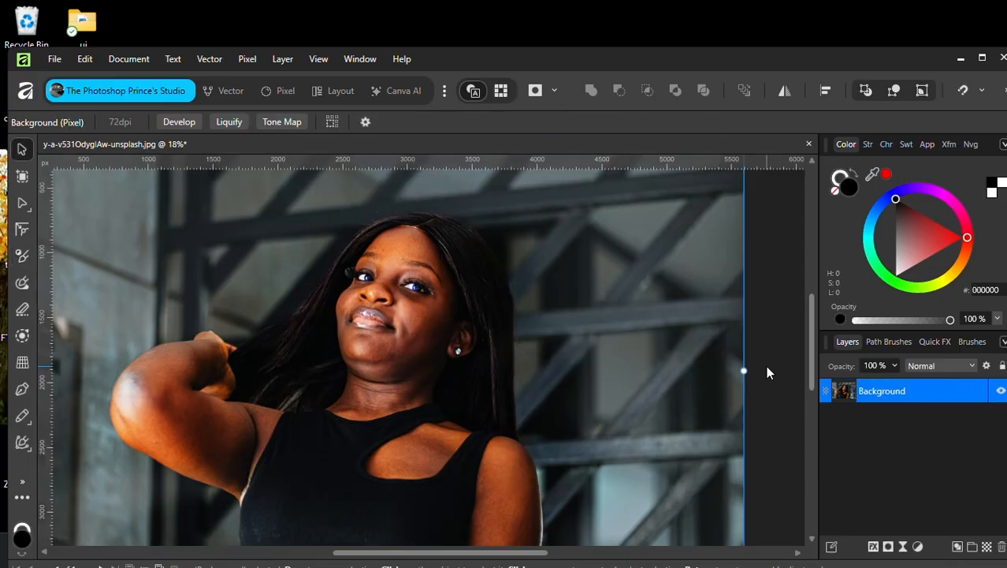